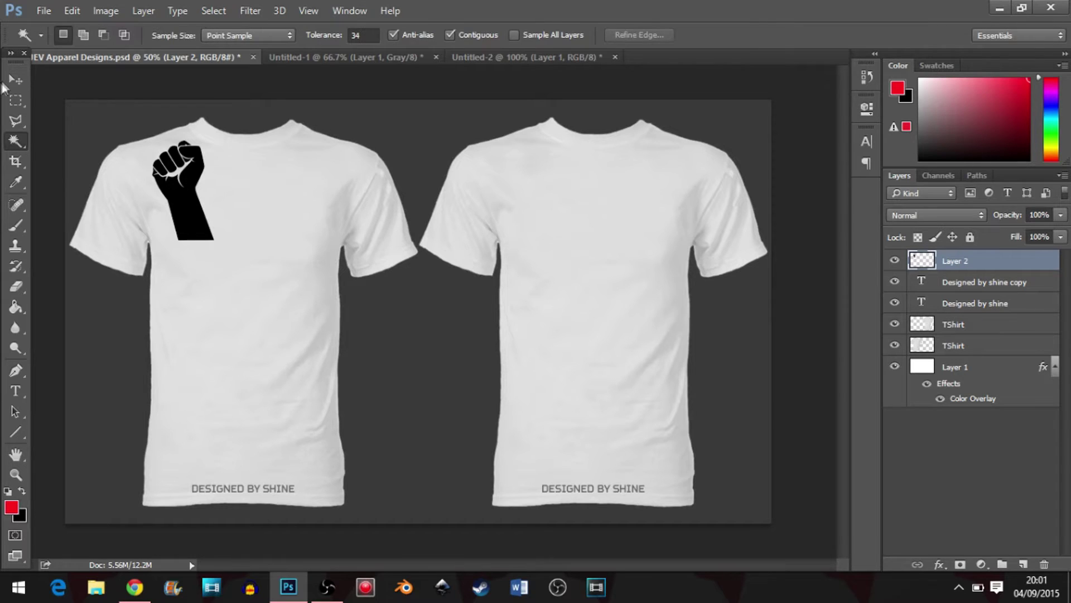
- Move the black fist graphic onto the middle of the left shirt's chest
{"action": "left_click", "coordinate": [16, 80]}
{"action": "left_click_drag", "start_coordinate": [181, 189], "coordinate": [263, 277]}
- Create a red ellipse shape 250 px wide and 250 px high
{"action": "left_click_drag", "start_coordinate": [16, 432], "coordinate": [61, 460]}
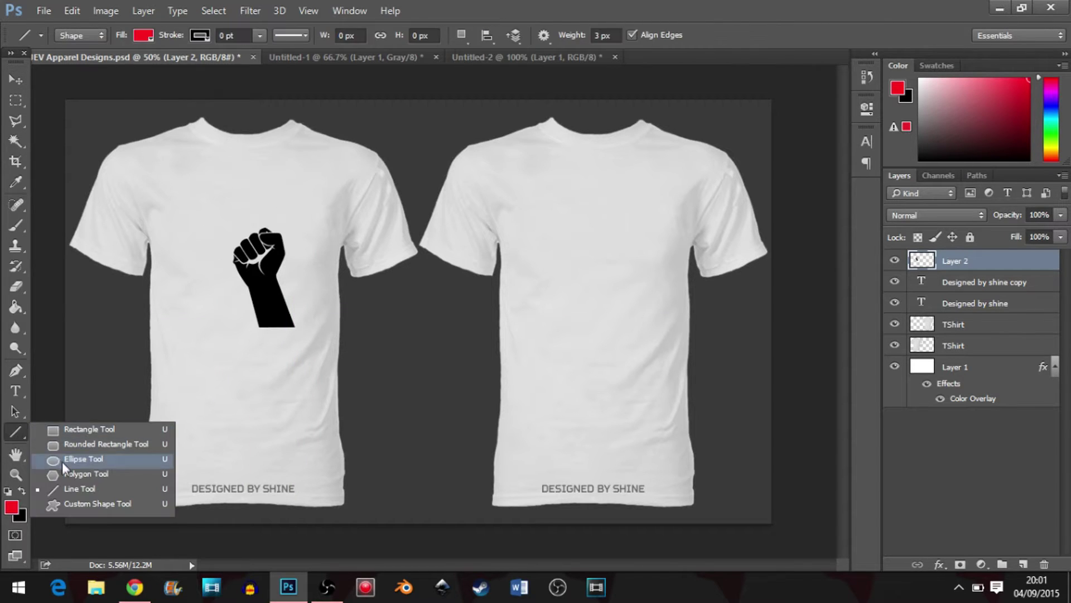
{"action": "left_click", "coordinate": [62, 461]}
{"action": "left_click", "coordinate": [390, 249]}
{"action": "type", "text": "25"}
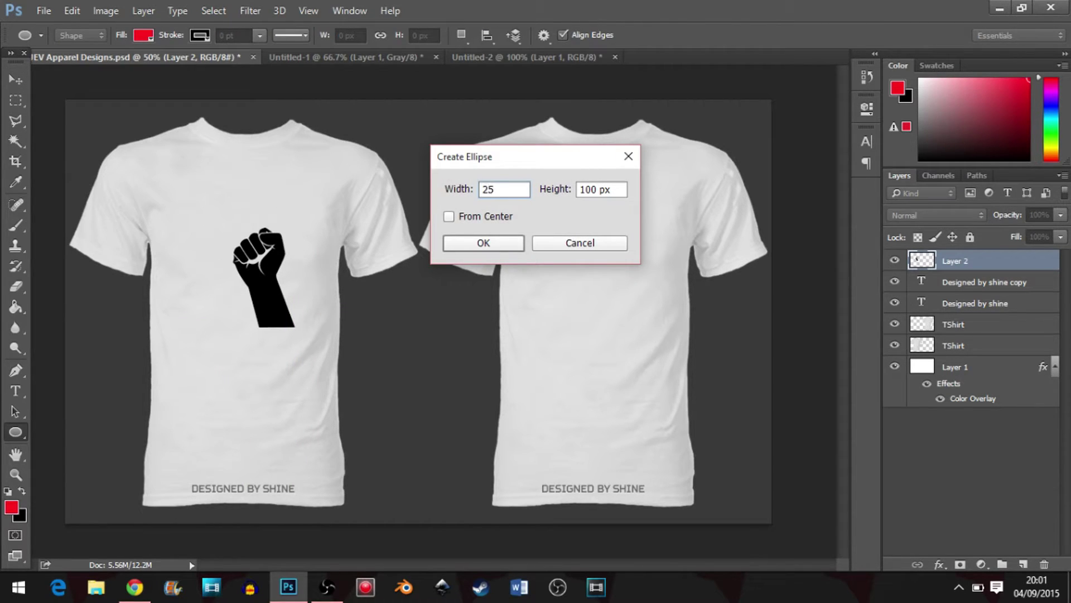
{"action": "type", "text": "0"}
{"action": "key", "text": "Tab"}
{"action": "type", "text": "250"}
{"action": "key", "text": "Return"}
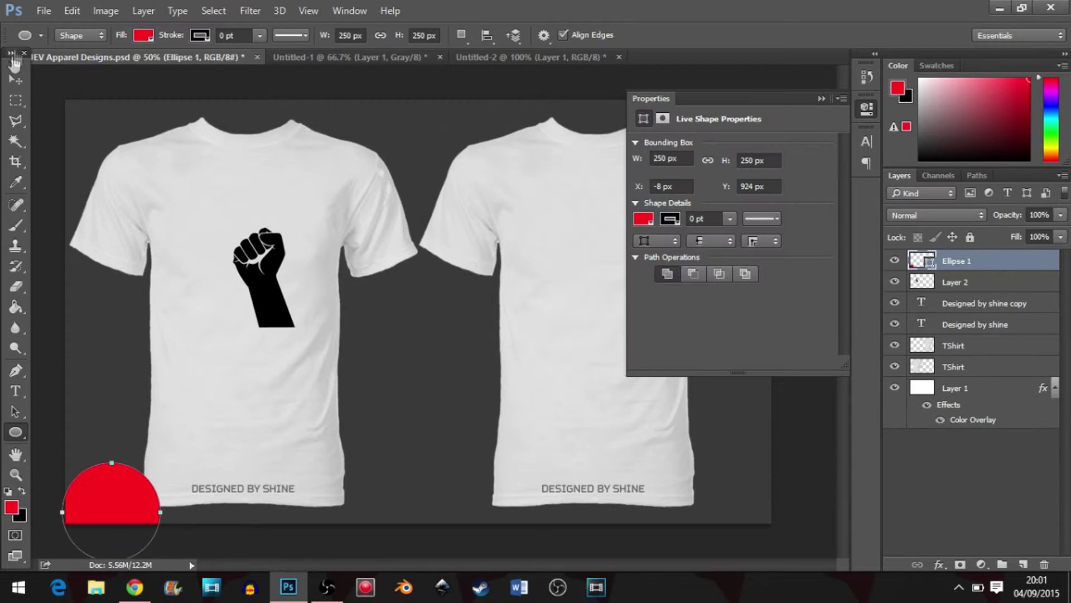
- Move the red circle onto the left shirt's chest around the fist and place its layer below the fist layer
{"action": "key", "text": "v"}
{"action": "left_click_drag", "start_coordinate": [130, 509], "coordinate": [267, 268]}
{"action": "key", "text": "ctrl+bracketleft"}
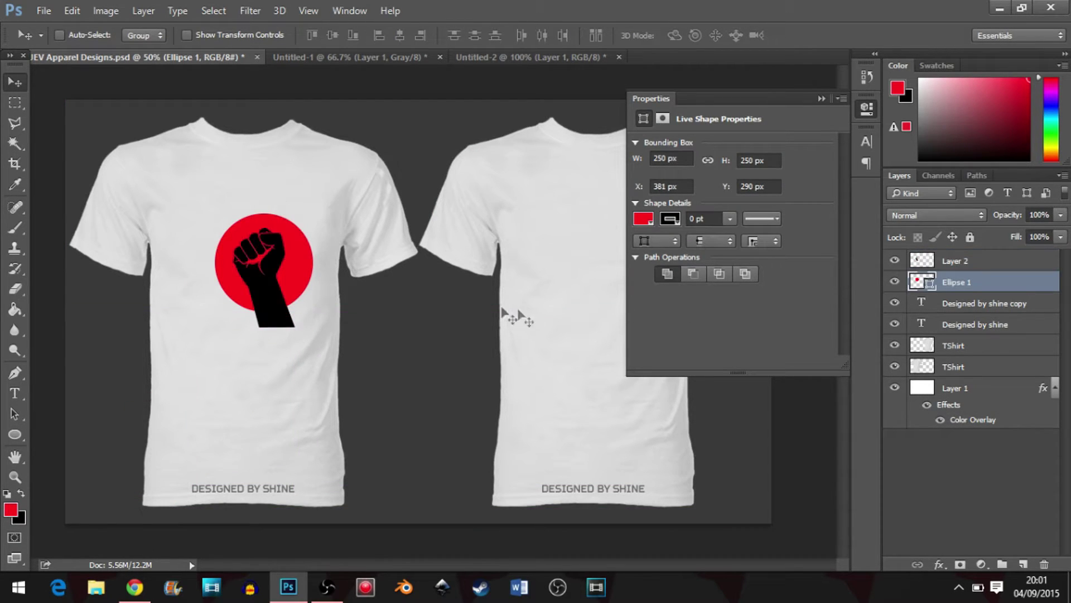
{"action": "left_click_drag", "start_coordinate": [397, 296], "coordinate": [374, 297]}
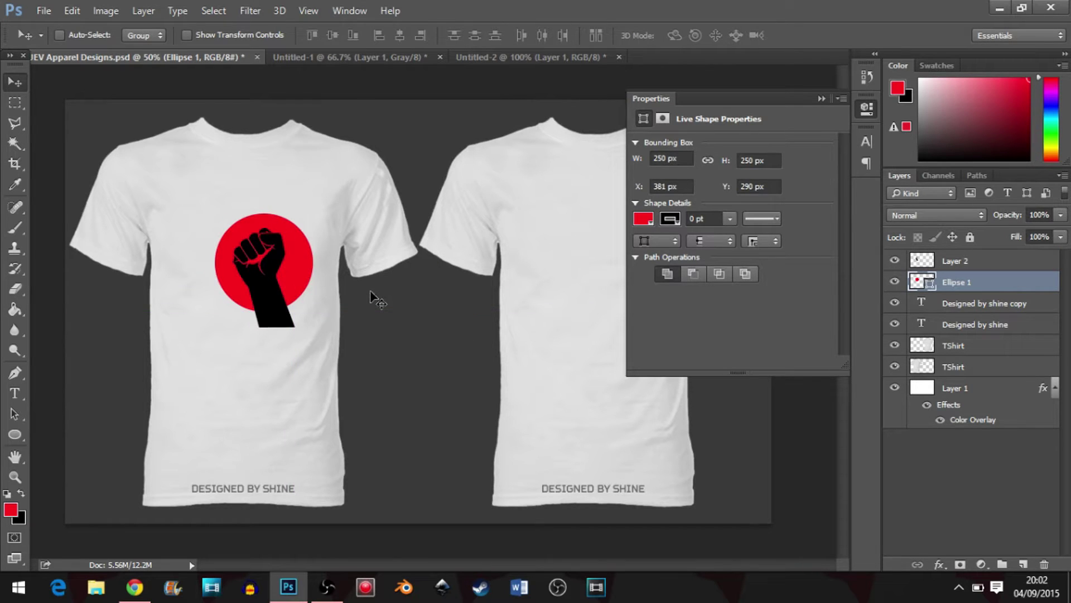
- Collapse the shape properties and rasterize the Ellipse 1 layer
{"action": "key", "text": "w"}
{"action": "left_click", "coordinate": [254, 295]}
{"action": "left_click", "coordinate": [545, 232]}
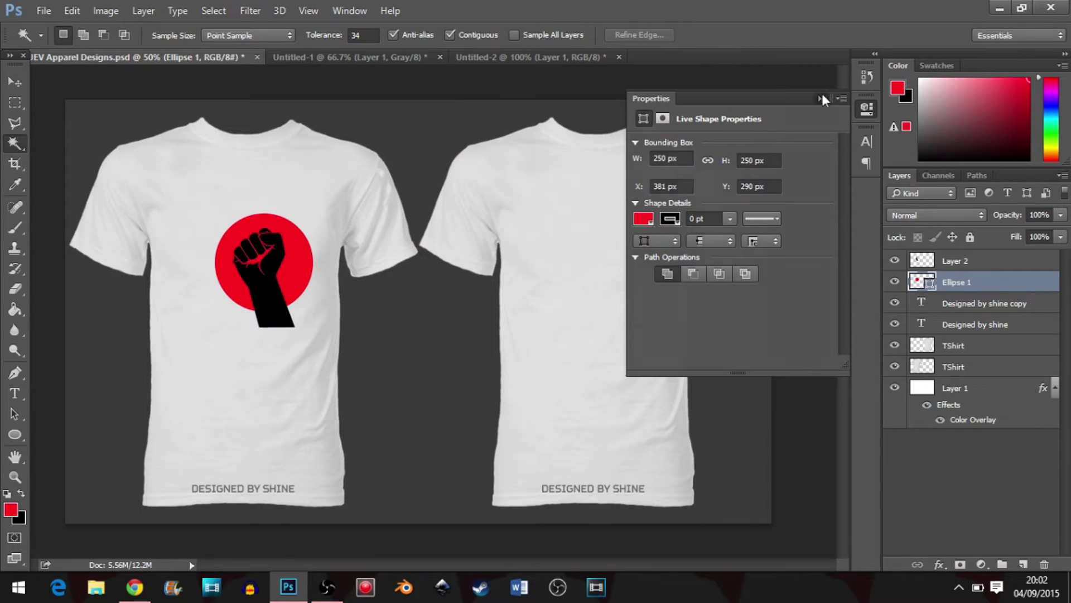
{"action": "left_click", "coordinate": [822, 98]}
{"action": "right_click", "coordinate": [996, 284]}
{"action": "left_click", "coordinate": [759, 228]}
- Select the area outside the red circle, delete the part of the fist on Layer 2 that extends beyond it, and deselect
{"action": "left_click", "coordinate": [196, 167]}
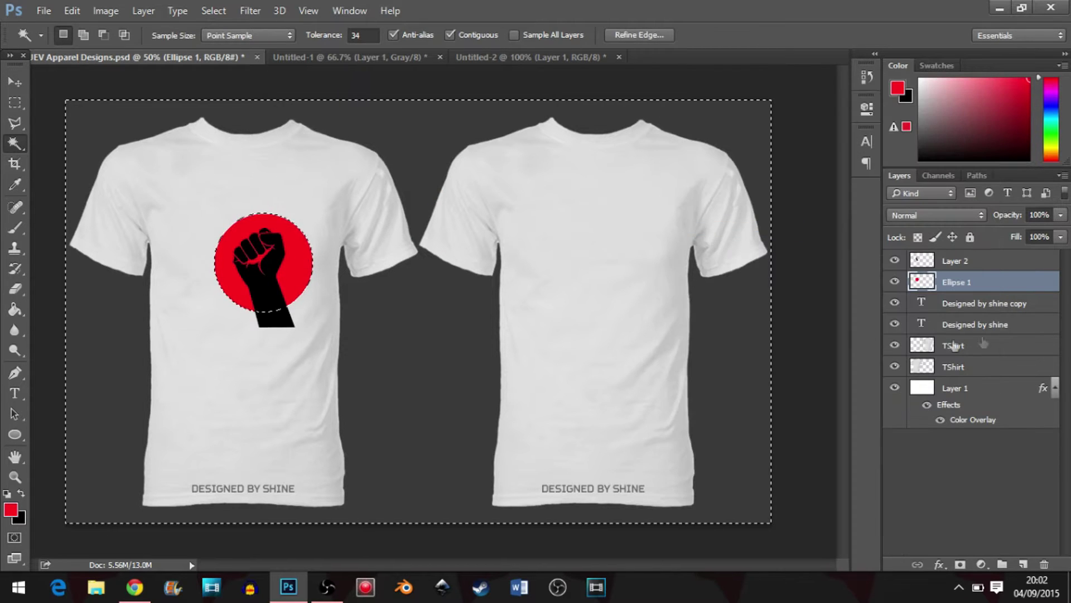
{"action": "left_click", "coordinate": [949, 260]}
{"action": "key", "text": "Delete"}
{"action": "left_click", "coordinate": [284, 290]}
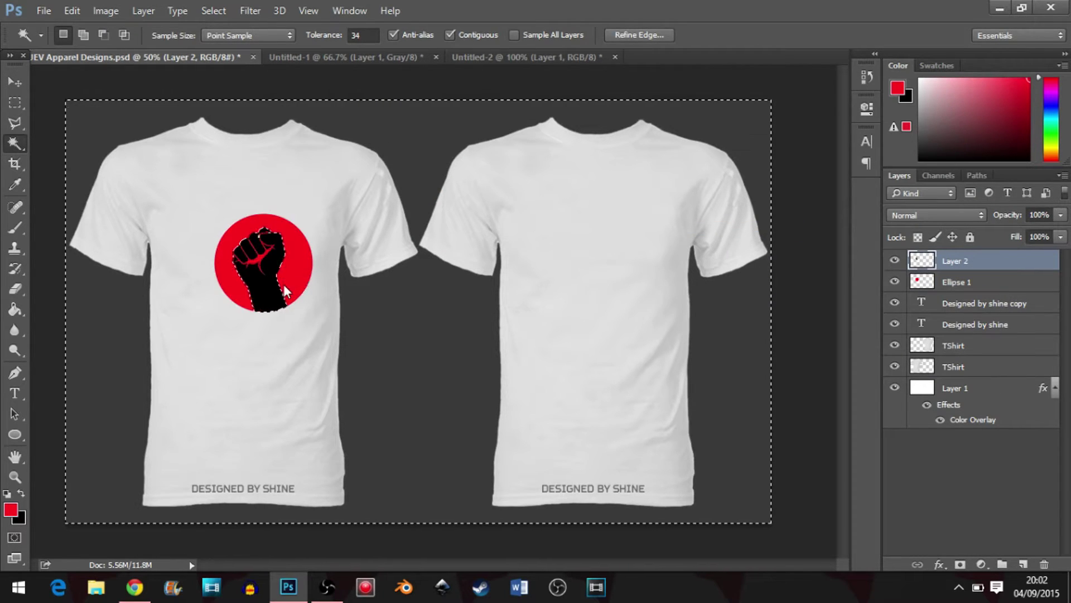
{"action": "key", "text": "ctrl+d"}
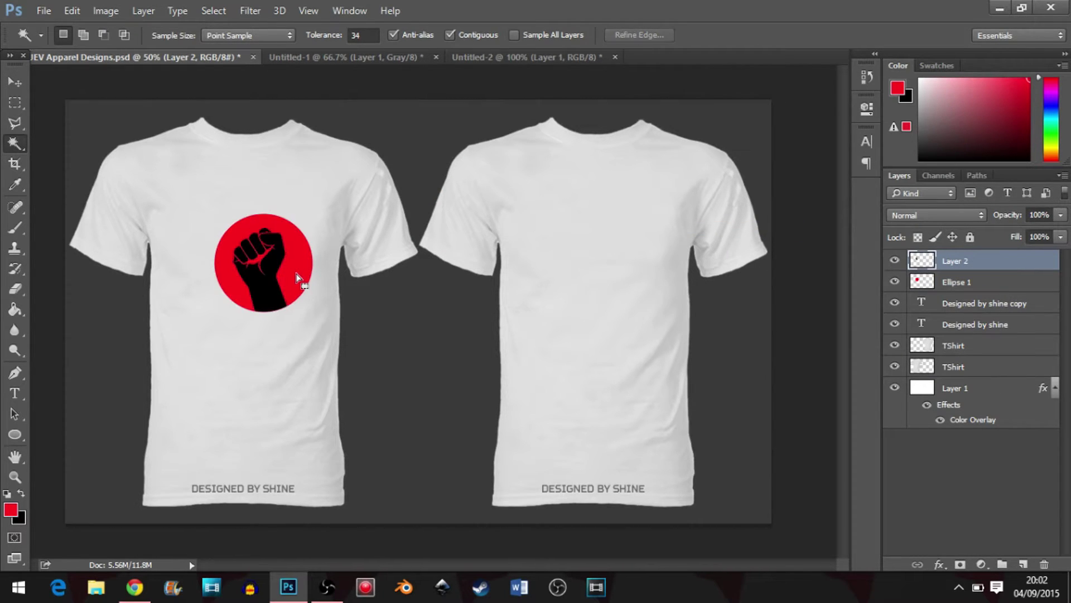
- Merge the fist layer and the Ellipse 1 layer into one layer
{"action": "left_click", "coordinate": [1013, 288], "text": "shift"}
{"action": "right_click", "coordinate": [980, 278]}
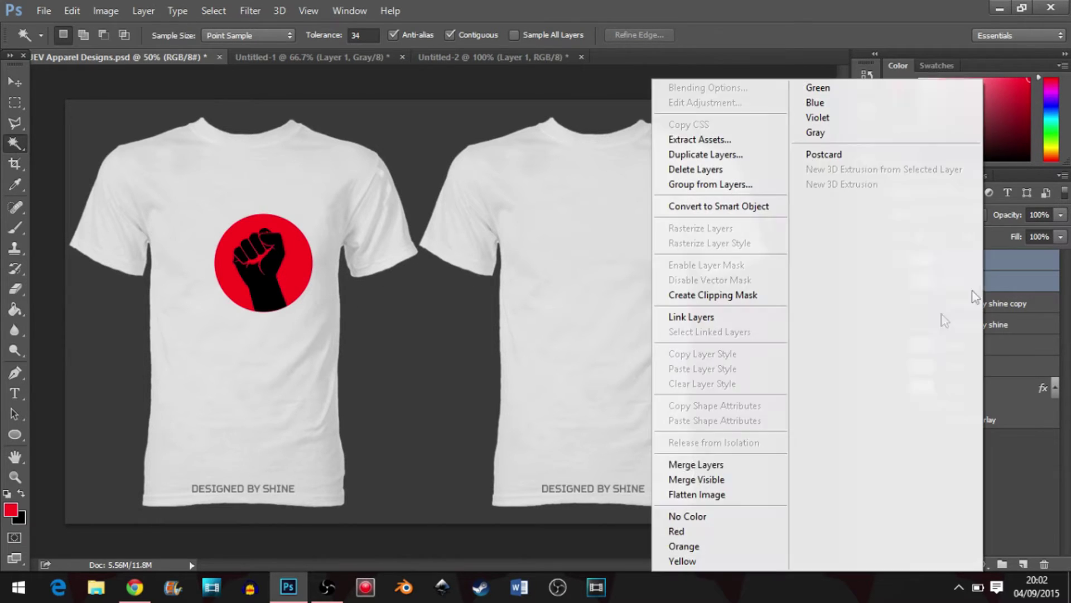
{"action": "left_click", "coordinate": [686, 464]}
- Try to cut the black fist out of the merged emblem with the Magic Wand at a tolerance of 34
{"action": "left_click", "coordinate": [273, 288]}
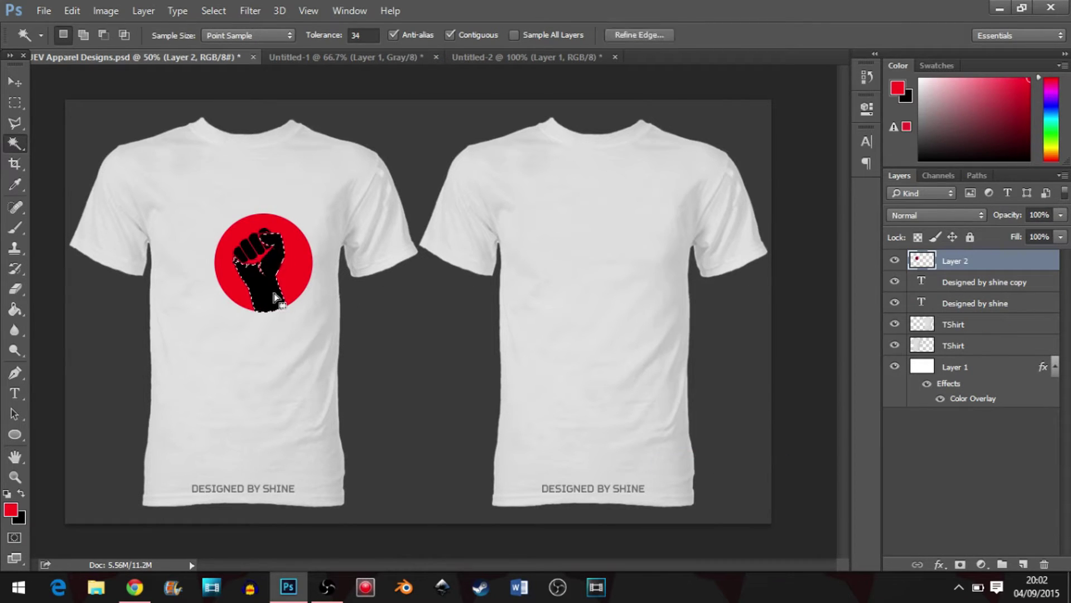
{"action": "key", "text": "Delete"}
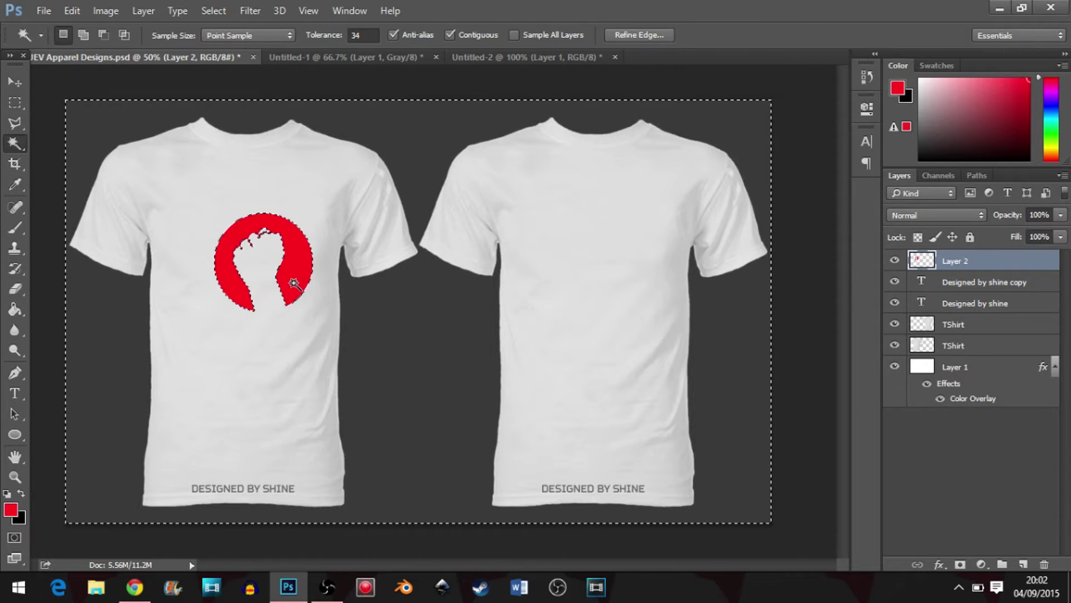
{"action": "key", "text": "ctrl+d"}
{"action": "left_click", "coordinate": [272, 313]}
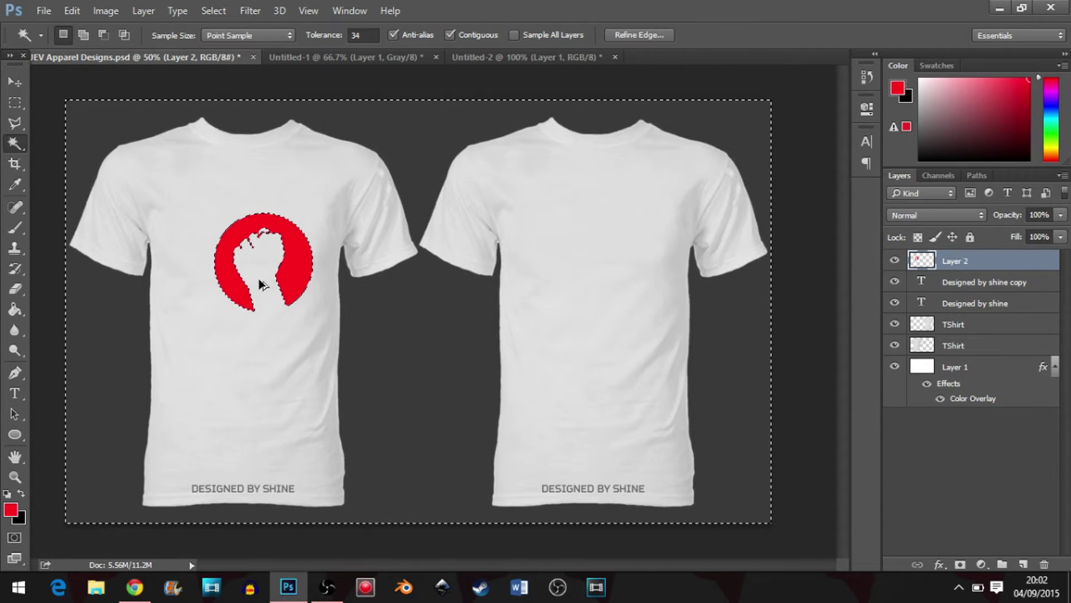
{"action": "key", "text": "ctrl+d"}
{"action": "left_click", "coordinate": [258, 260]}
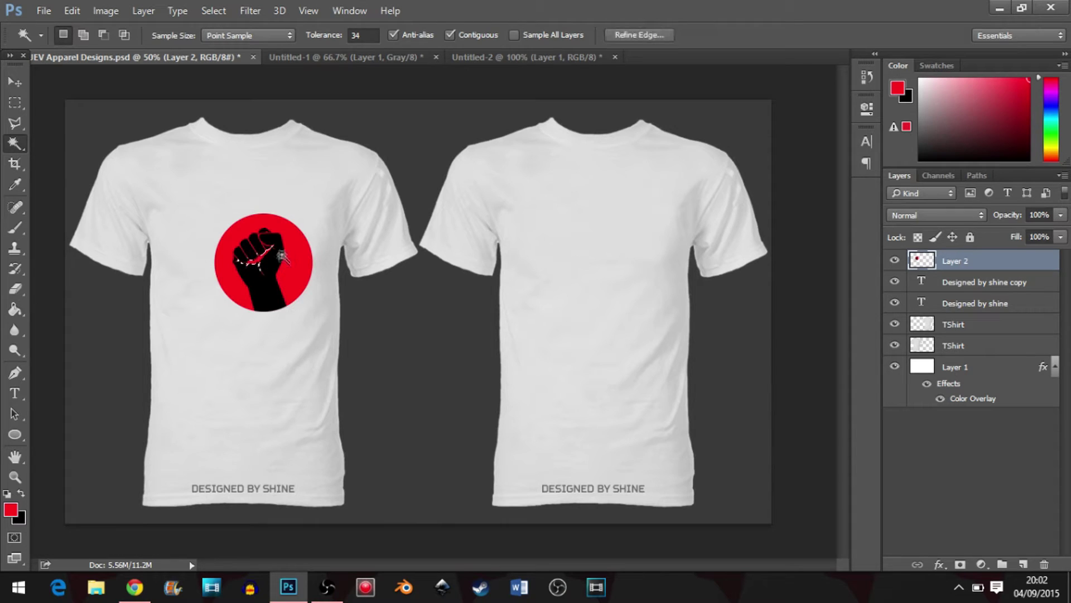
- Cut the black fist out of the emblem by selecting the red area at tolerance 69, inverting the selection, deleting, and deselecting
{"action": "left_click_drag", "start_coordinate": [320, 41], "coordinate": [340, 41]}
{"action": "left_click", "coordinate": [303, 262]}
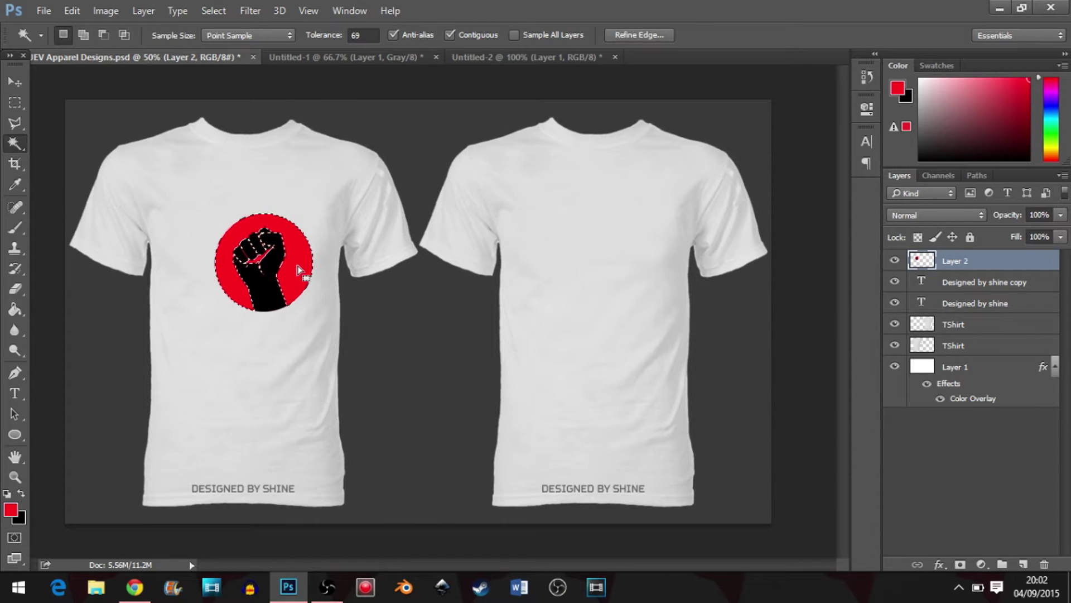
{"action": "key", "text": "Delete"}
{"action": "key", "text": "ctrl+z"}
{"action": "key", "text": "ctrl+shift+i"}
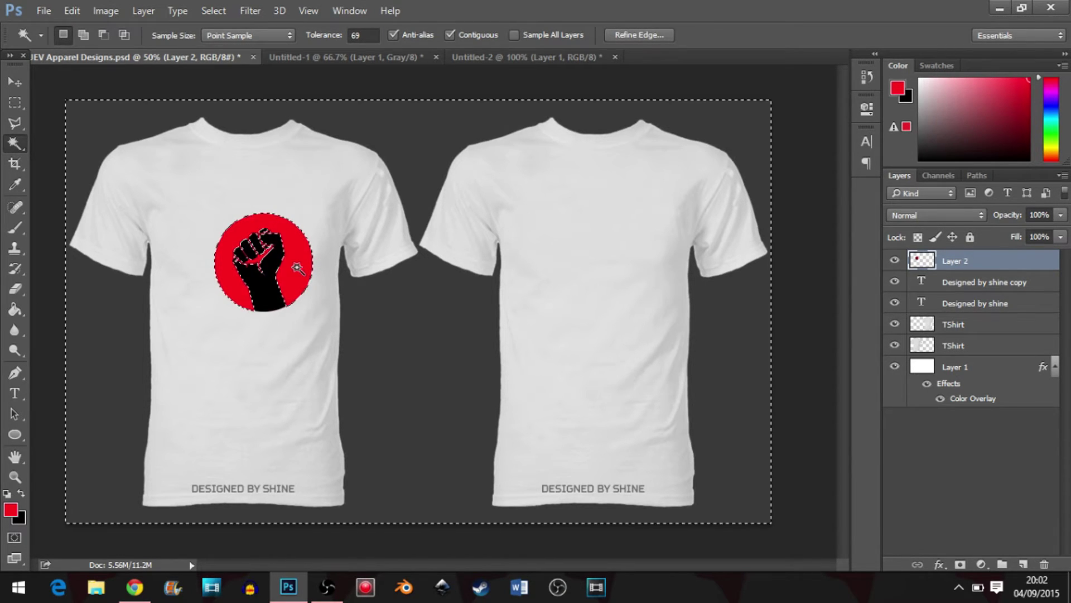
{"action": "key", "text": "Delete"}
{"action": "key", "text": "ctrl+d"}
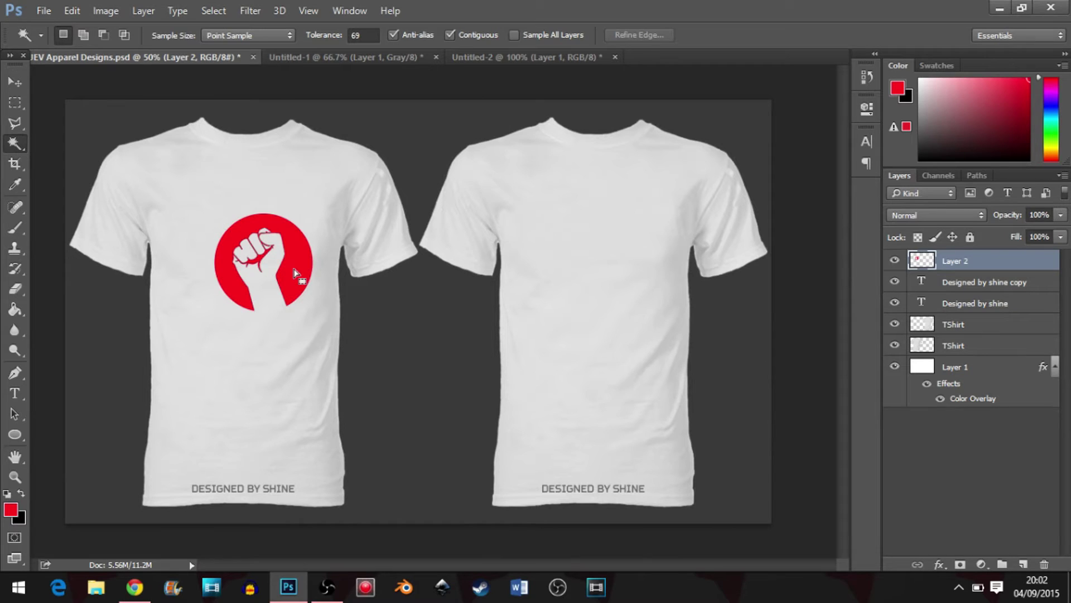
- Apply a Bevel & Emboss effect to the emblem with direction Down, depth 77% and size 3 px
{"action": "double_click", "coordinate": [1054, 263]}
{"action": "left_click", "coordinate": [335, 132]}
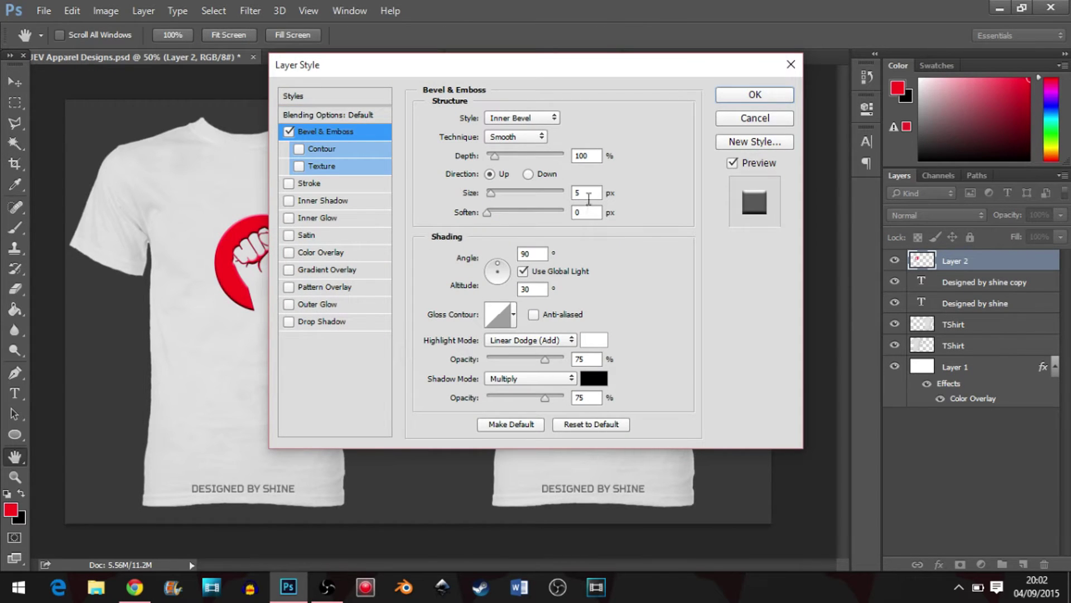
{"action": "left_click", "coordinate": [529, 175]}
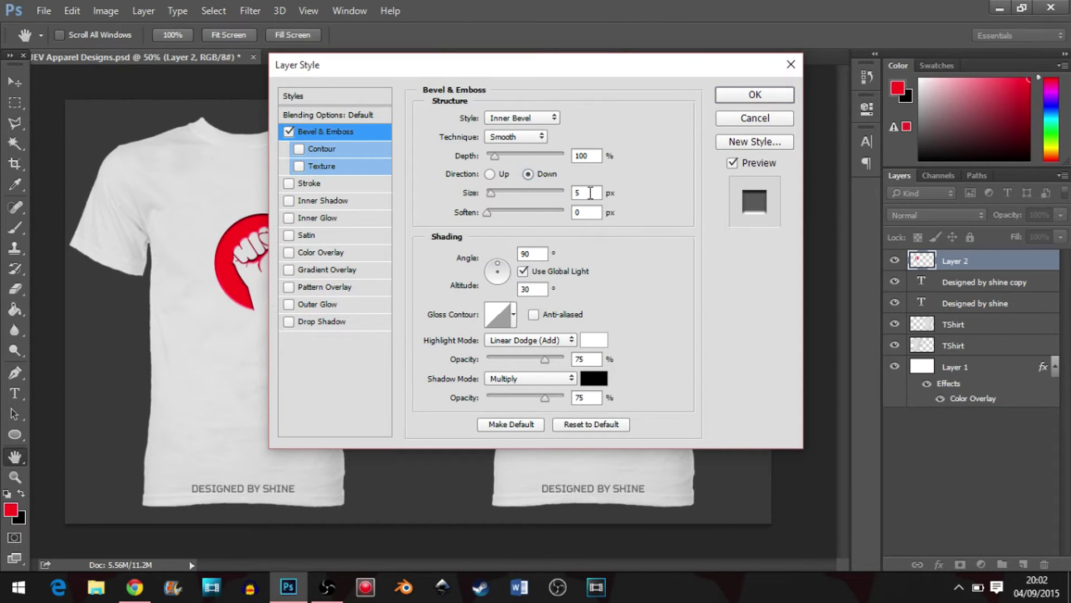
{"action": "left_click_drag", "start_coordinate": [525, 78], "coordinate": [642, 113]}
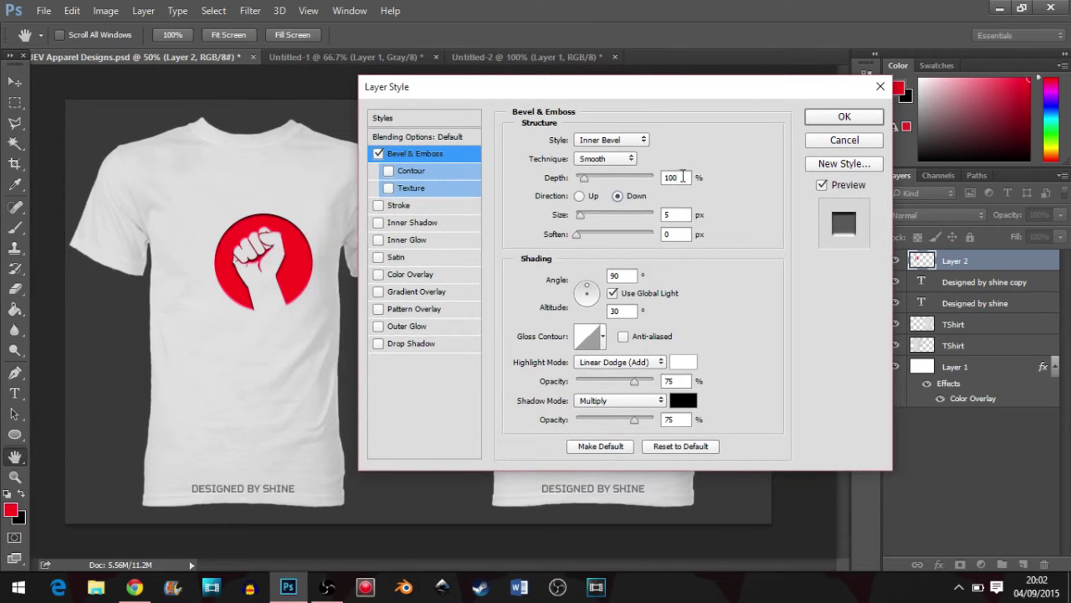
{"action": "double_click", "coordinate": [682, 177]}
{"action": "type", "text": "77"}
{"action": "double_click", "coordinate": [681, 214]}
{"action": "type", "text": "3"}
{"action": "left_click", "coordinate": [844, 116]}
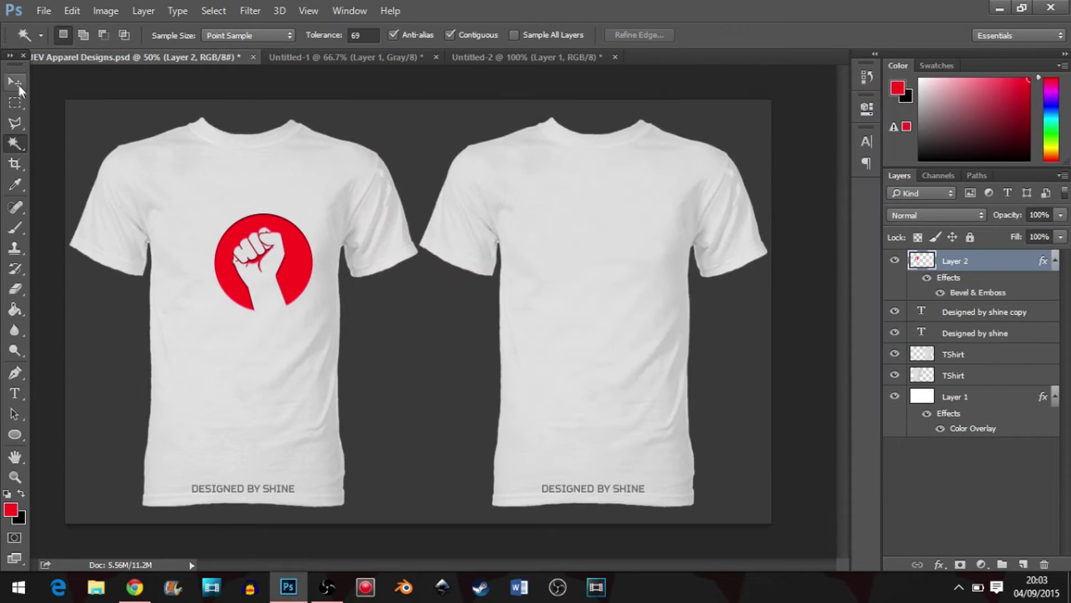
- Scale the fist emblem down proportionally and center it on the left shirt's upper chest
{"action": "left_click", "coordinate": [15, 82]}
{"action": "mouse_move", "coordinate": [338, 228]}
{"action": "left_mouse_down"}
{"action": "mouse_move", "coordinate": [338, 215]}
{"action": "mouse_move", "coordinate": [320, 229]}
{"action": "left_mouse_up"}
{"action": "key", "text": "ctrl+t"}
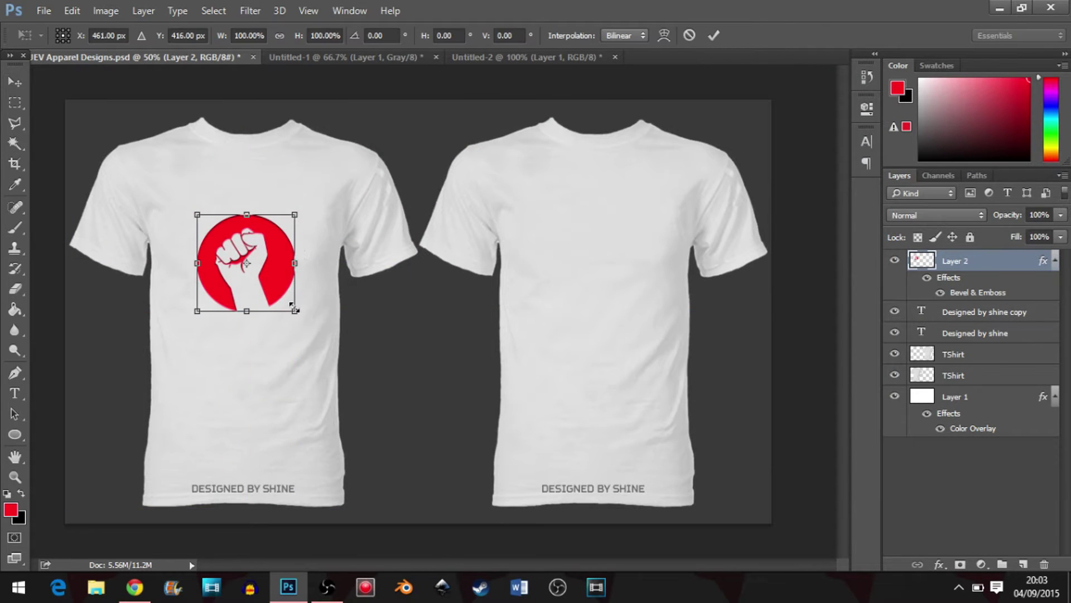
{"action": "left_click_drag", "start_coordinate": [296, 310], "coordinate": [269, 244]}
{"action": "key", "text": "Return"}
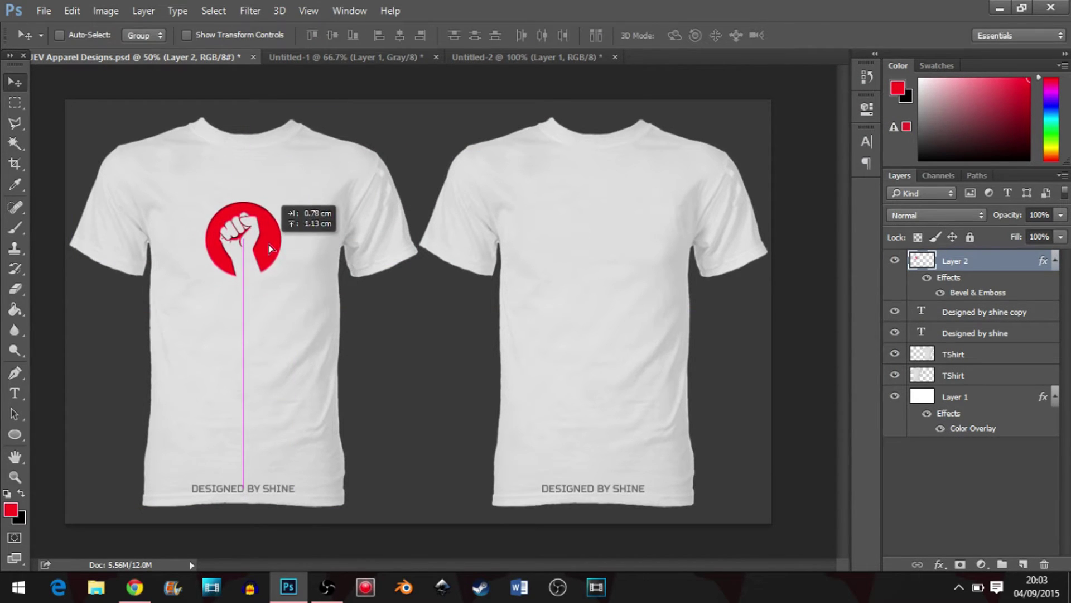
- Add the text "FIST ME DADDY" on the left shirt below the emblem
{"action": "left_click", "coordinate": [15, 393]}
{"action": "left_click", "coordinate": [203, 295]}
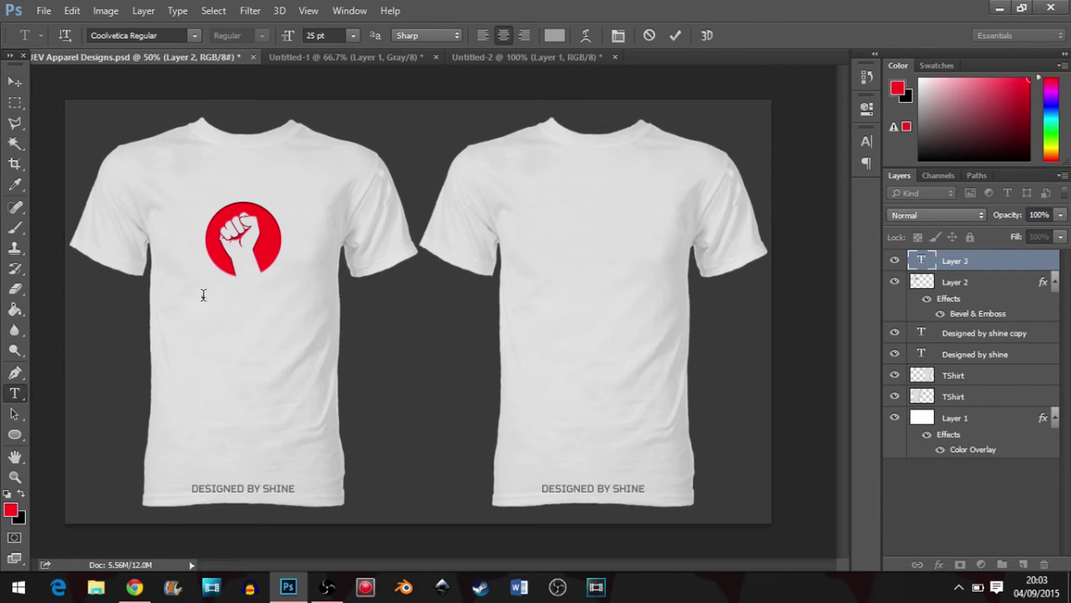
{"action": "type", "text": "FIST ME DADDY"}
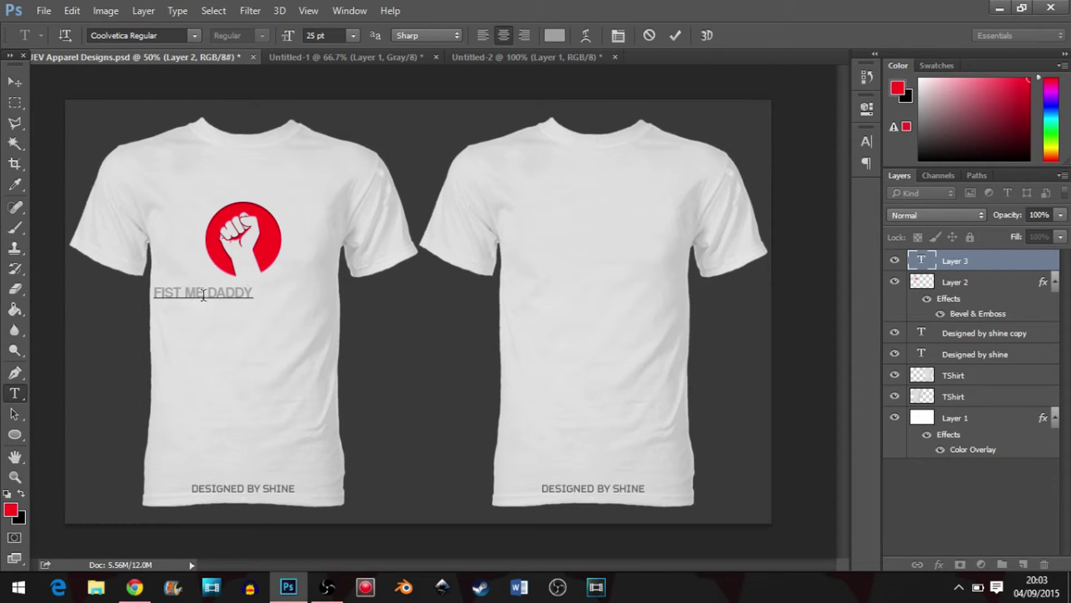
- Set the slogan's font size to 27 pt and center the text beneath the emblem
{"action": "left_click", "coordinate": [315, 35]}
{"action": "type", "text": "27"}
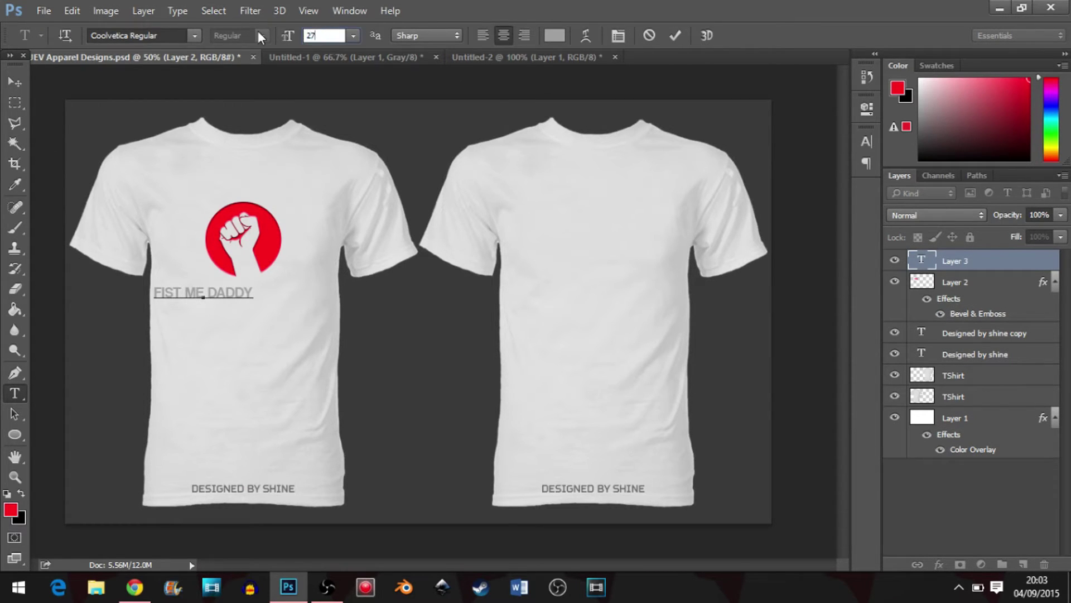
{"action": "key", "text": "Return"}
{"action": "key", "text": "ctrl+a"}
{"action": "type", "text": "27"}
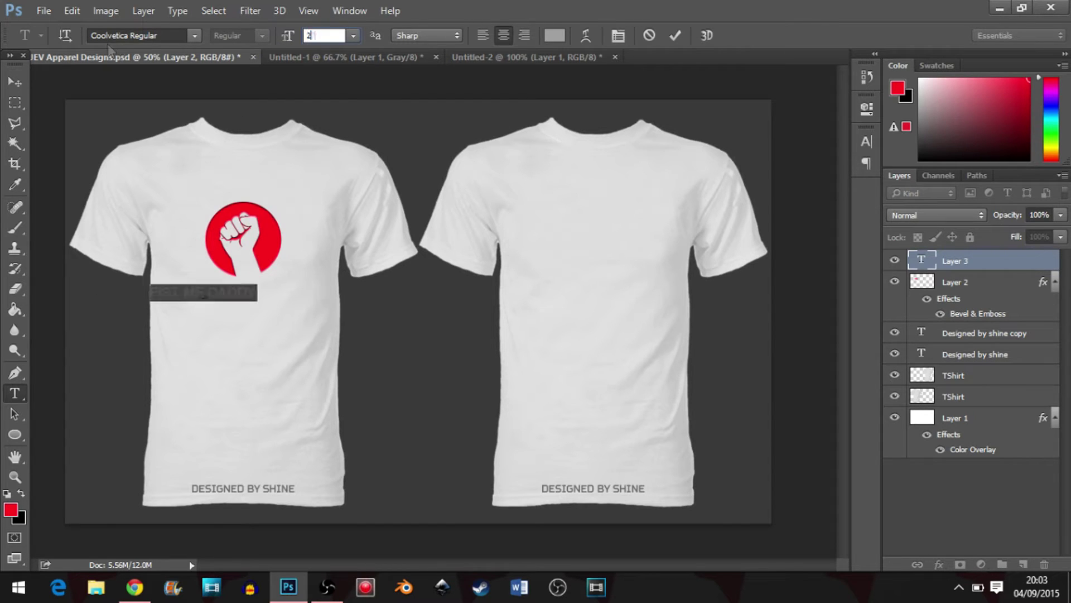
{"action": "key", "text": "Return"}
{"action": "left_click", "coordinate": [15, 82]}
{"action": "mouse_move", "coordinate": [266, 333]}
{"action": "left_mouse_down"}
{"action": "mouse_move", "coordinate": [301, 329]}
{"action": "mouse_move", "coordinate": [277, 329]}
{"action": "left_mouse_up"}
- Apply a black (000000) Color Overlay to the slogan text layer
{"action": "double_click", "coordinate": [1049, 270]}
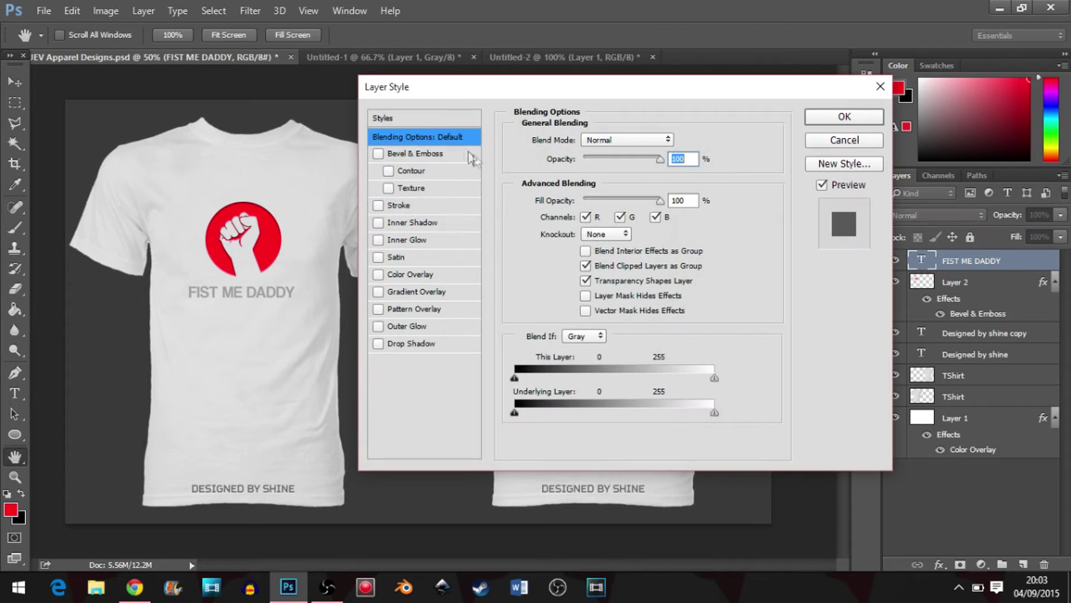
{"action": "left_click", "coordinate": [427, 274]}
{"action": "left_click", "coordinate": [676, 140]}
{"action": "type", "text": "000000"}
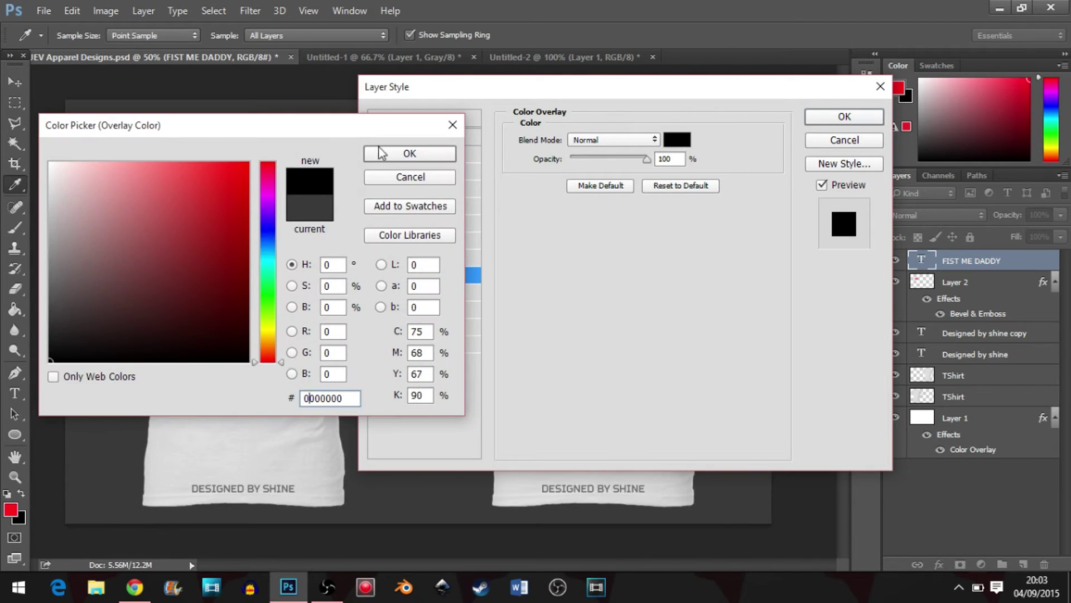
{"action": "left_click", "coordinate": [407, 151]}
{"action": "left_click", "coordinate": [404, 206]}
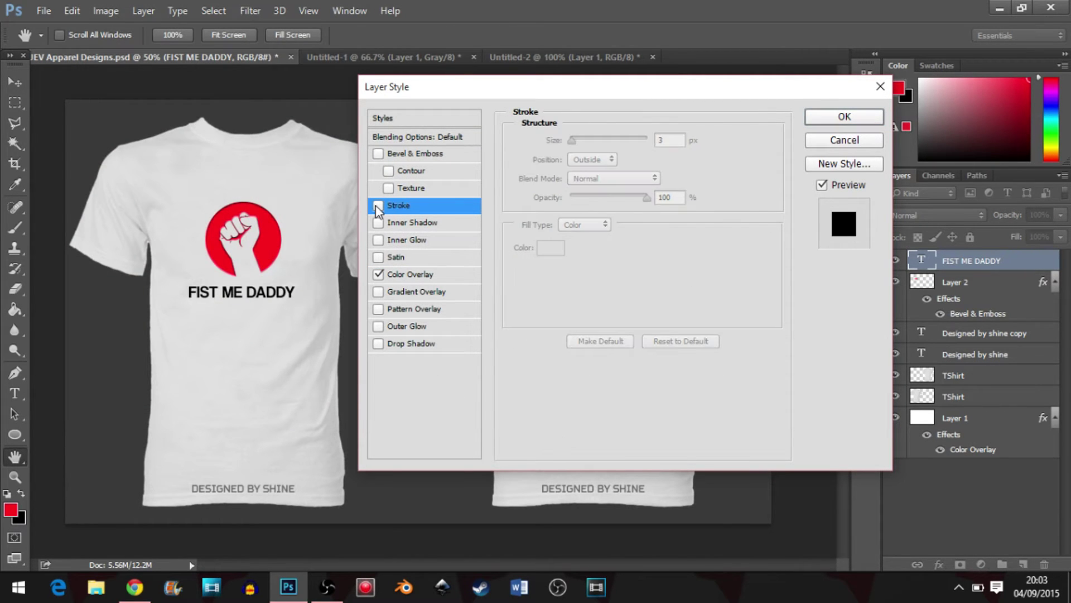
{"action": "left_click", "coordinate": [818, 118]}
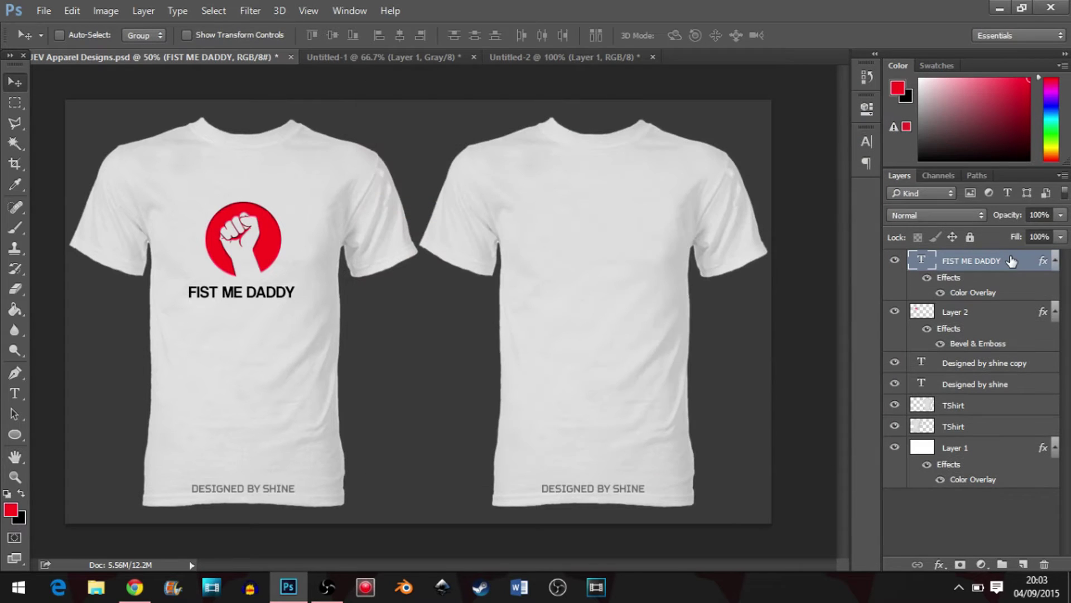
- Draw a horizontal line about 172 px long and 3 px thick beneath the slogan on the left shirt
{"action": "left_click", "coordinate": [15, 434]}
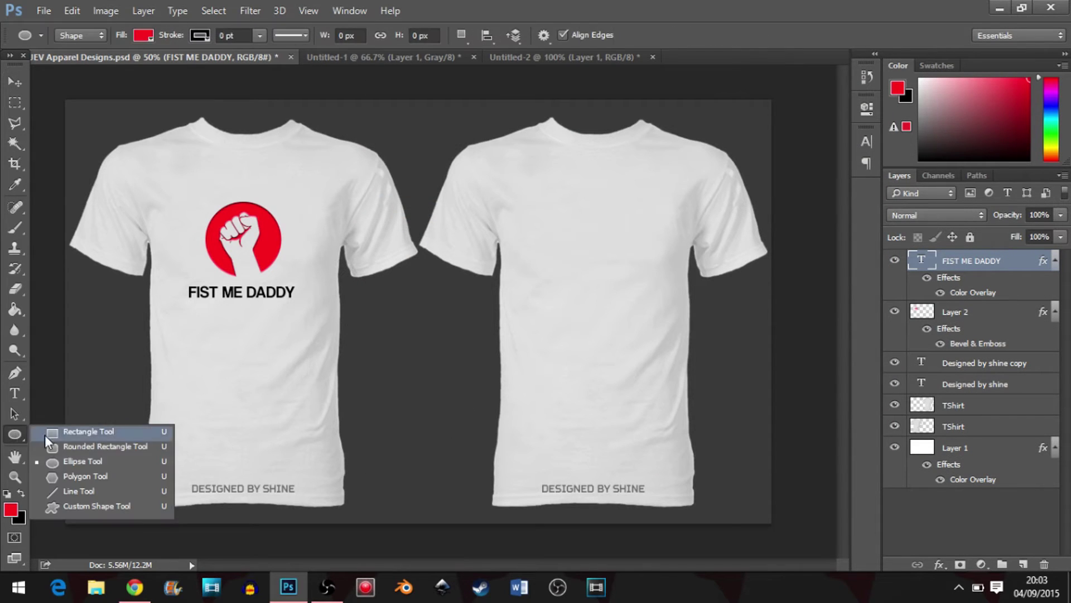
{"action": "left_click", "coordinate": [53, 487]}
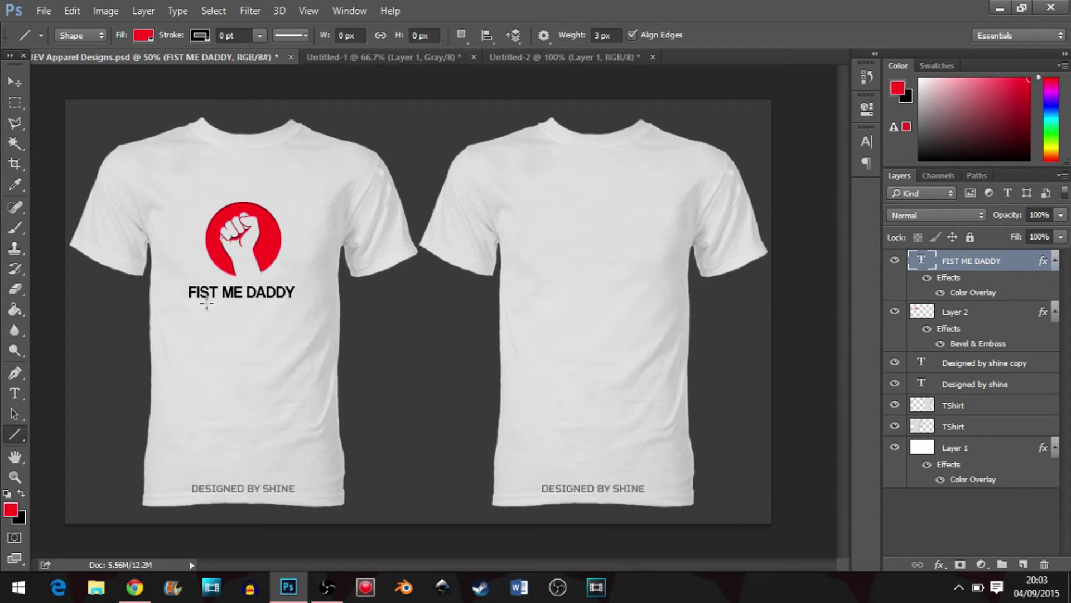
{"action": "left_click_drag", "start_coordinate": [208, 303], "coordinate": [276, 304]}
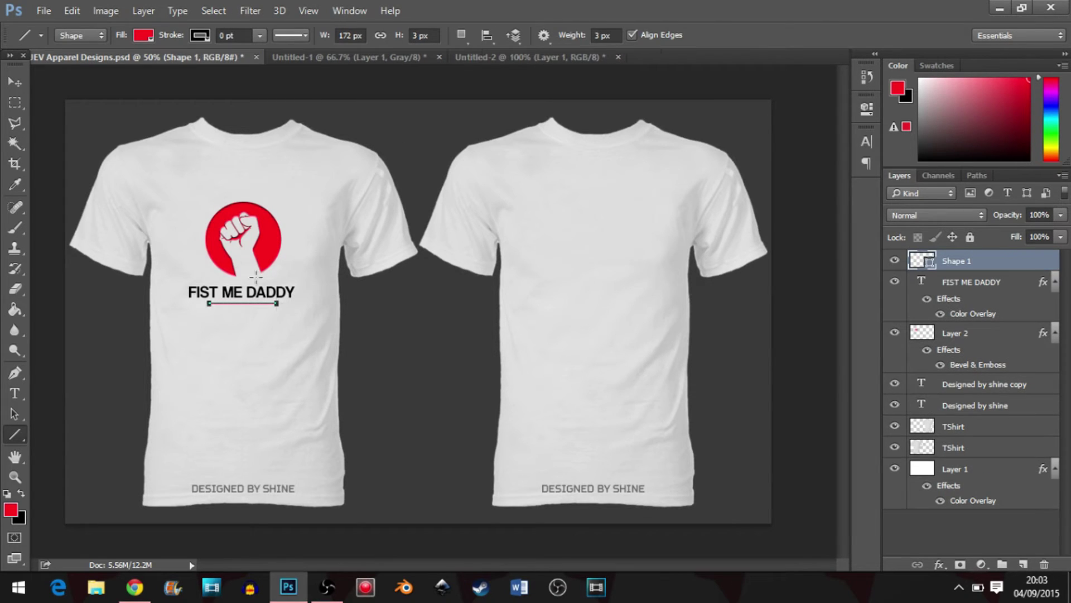
- Change the line's fill to black and center the line under the slogan
{"action": "left_click", "coordinate": [145, 37]}
{"action": "left_click", "coordinate": [173, 117]}
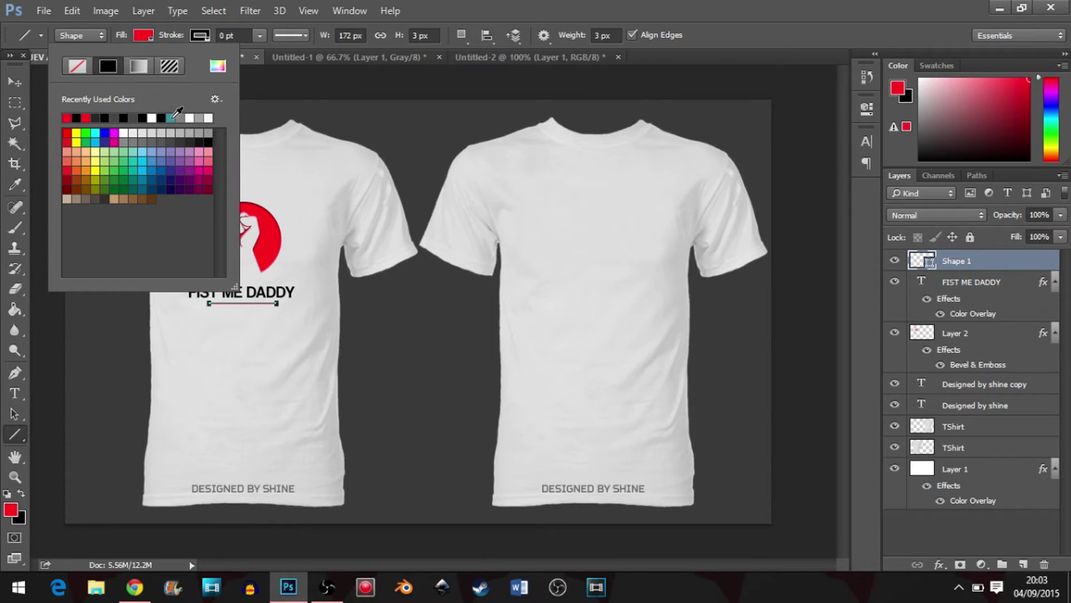
{"action": "left_click", "coordinate": [146, 36]}
{"action": "left_click", "coordinate": [15, 82]}
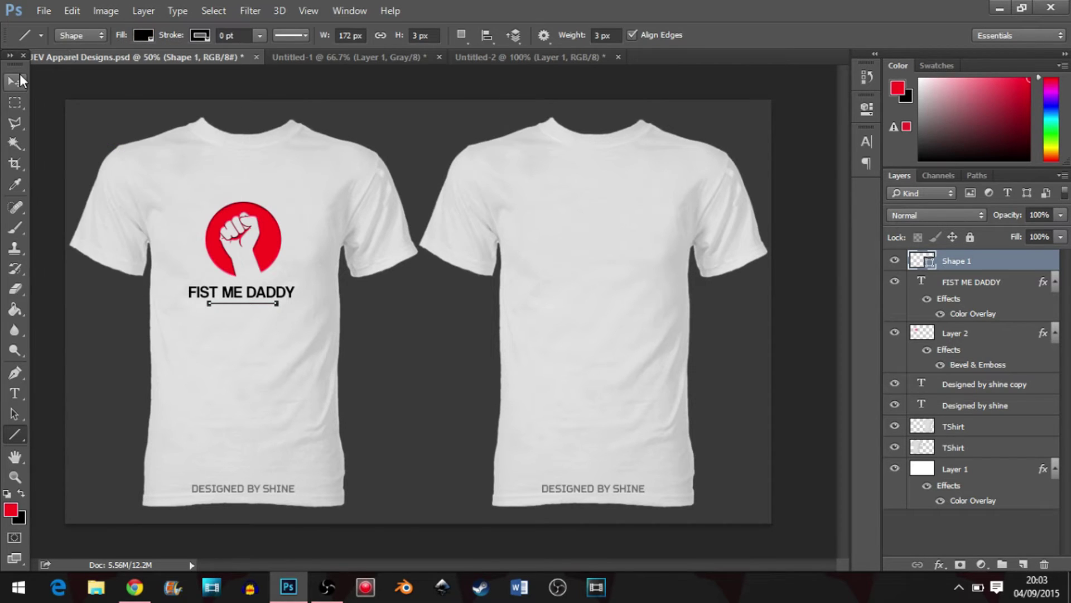
{"action": "left_click_drag", "start_coordinate": [294, 337], "coordinate": [297, 335]}
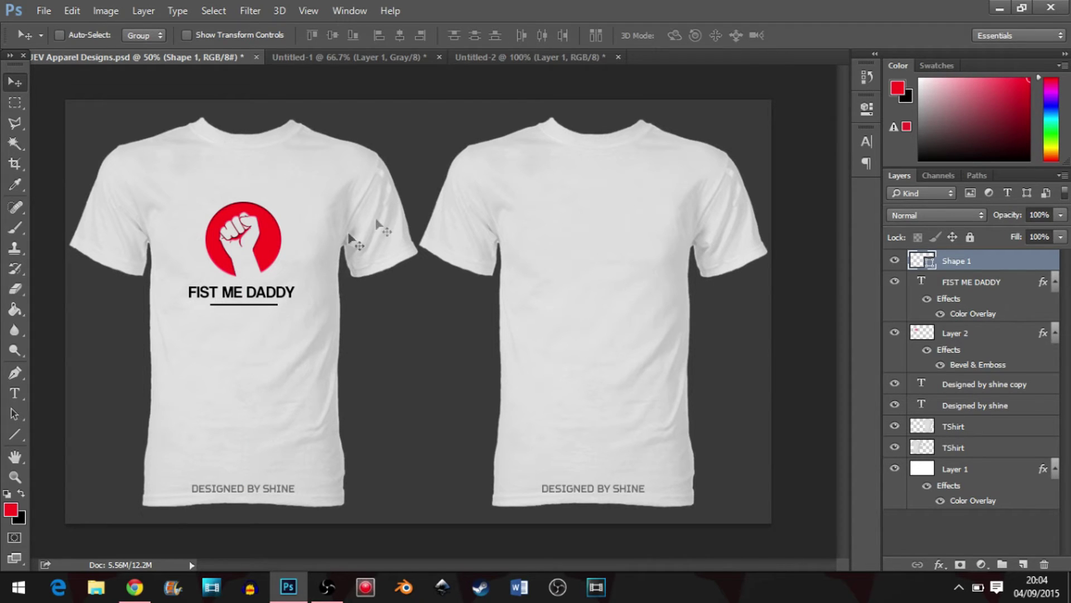
- Bring the headset image into the mockup, scale it down and place it on the right shirt's chest
{"action": "key", "text": "ctrl+shift+Tab"}
{"action": "left_click_drag", "start_coordinate": [334, 161], "coordinate": [565, 198]}
{"action": "key", "text": "ctrl+t"}
{"action": "left_click_drag", "start_coordinate": [522, 393], "coordinate": [567, 304]}
{"action": "key", "text": "Return"}
{"action": "left_click_drag", "start_coordinate": [636, 262], "coordinate": [611, 282]}
- Add the text "HEADPHONE USERS" above the headset on the right shirt and set its font size to 24 pt
{"action": "left_click", "coordinate": [15, 393]}
{"action": "left_click", "coordinate": [548, 235]}
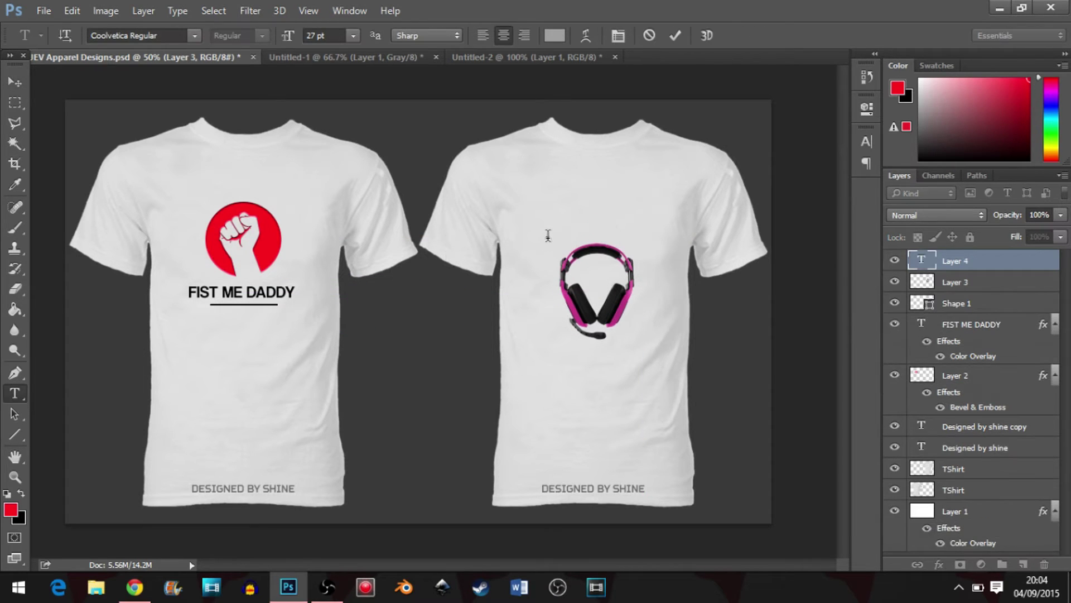
{"action": "type", "text": "HEADPHONE USERS"}
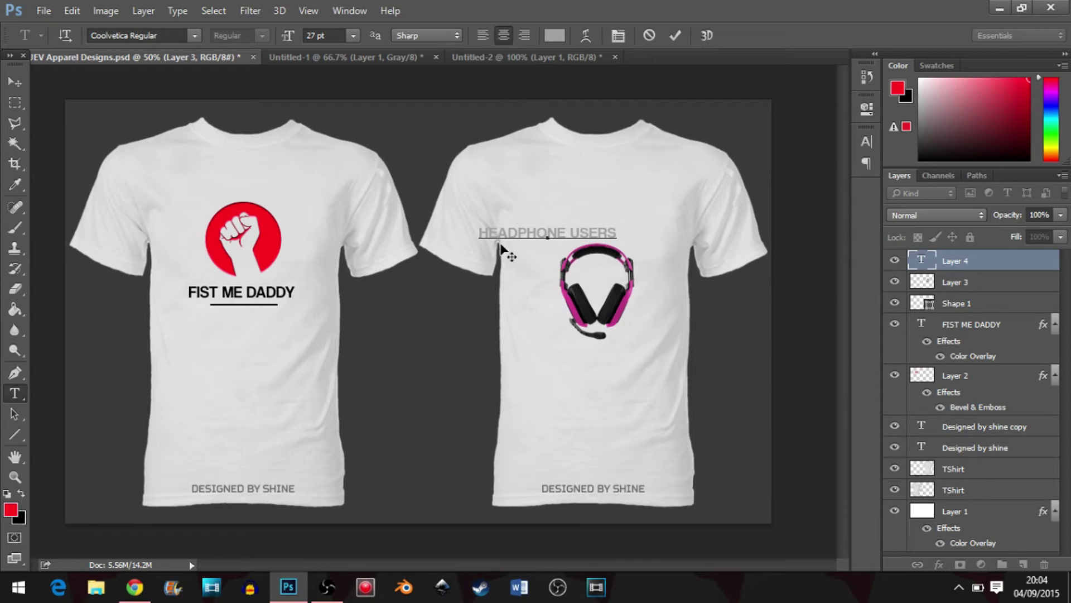
{"action": "key", "text": "ctrl+a"}
{"action": "left_click", "coordinate": [322, 35]}
{"action": "type", "text": "24"}
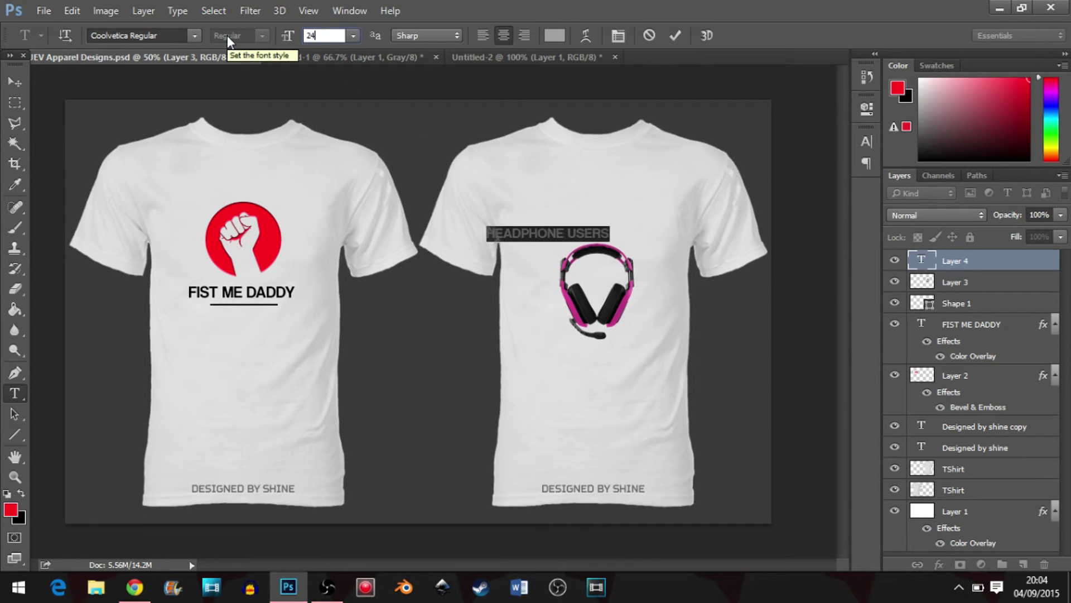
{"action": "double_click", "coordinate": [1046, 263]}
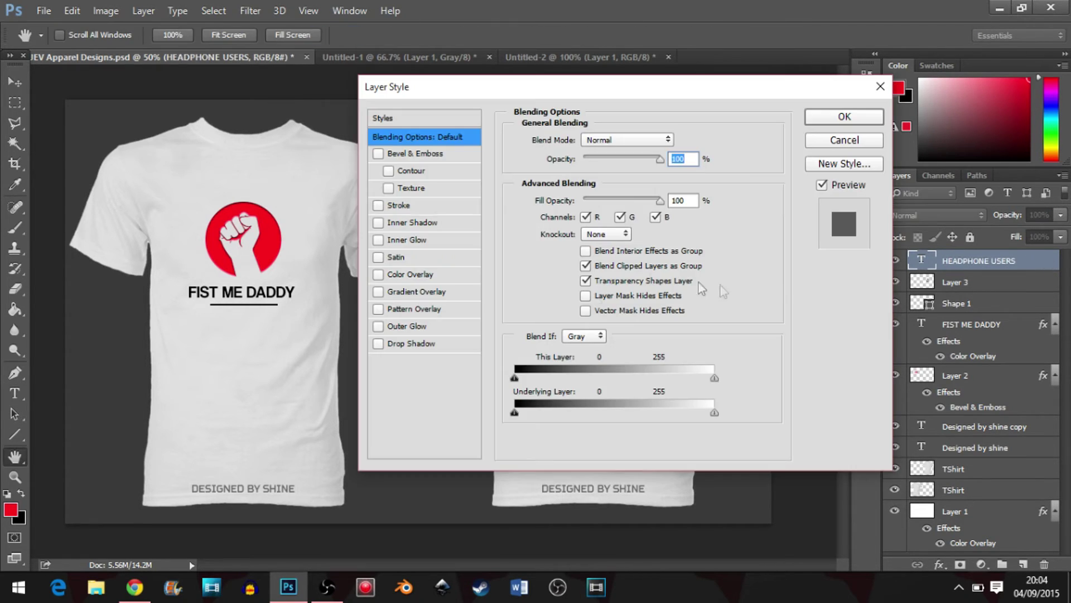
{"action": "left_click", "coordinate": [846, 115]}
- Warp the "HEADPHONE USERS" text with a horizontal Arc style and a +25% bend
{"action": "right_click", "coordinate": [669, 437]}
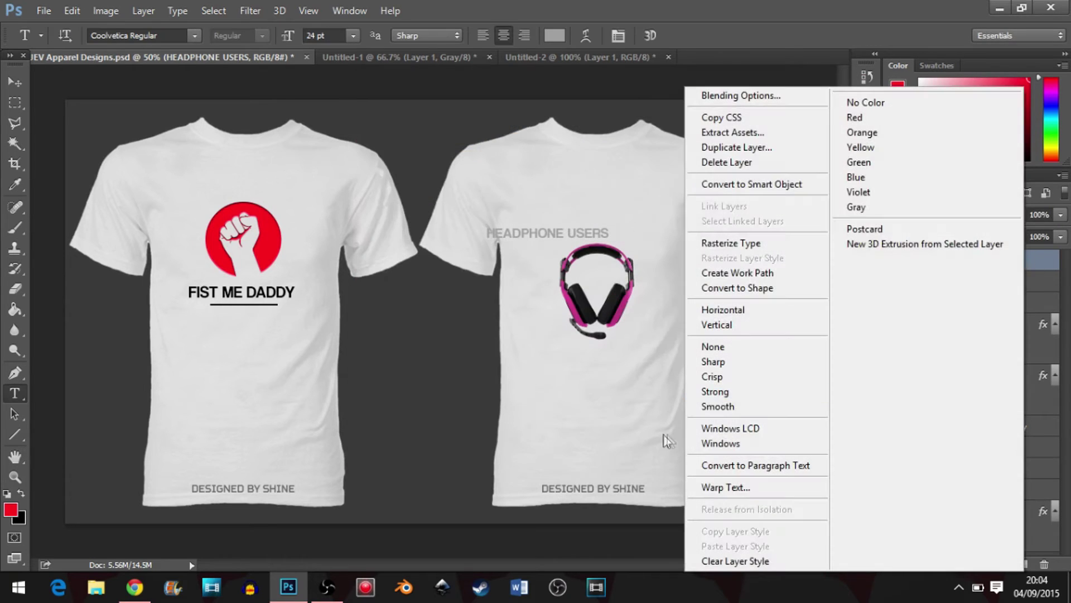
{"action": "left_click", "coordinate": [720, 489]}
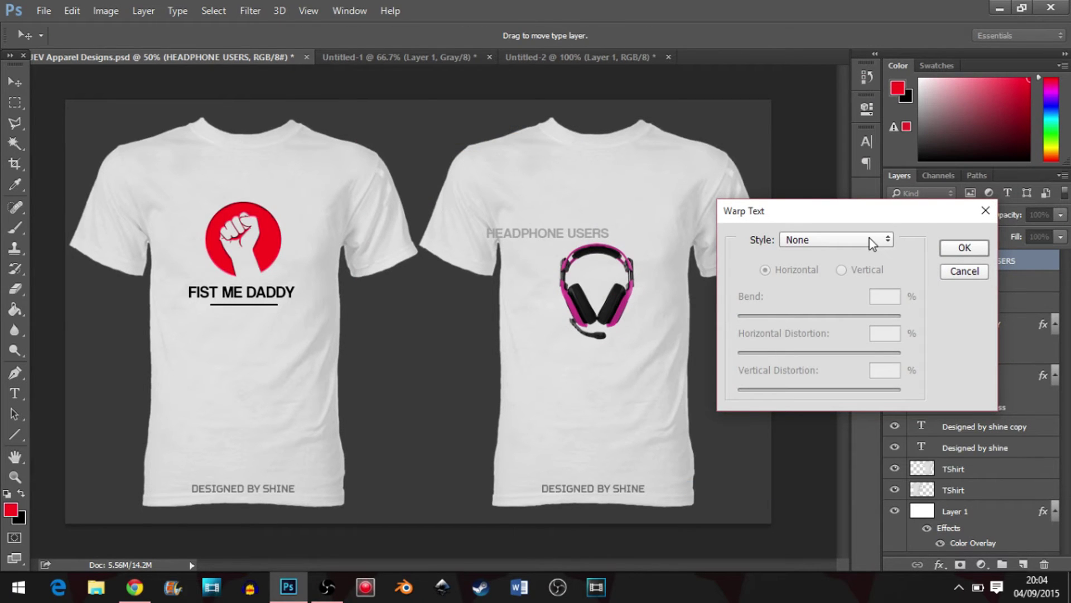
{"action": "left_click", "coordinate": [886, 239]}
{"action": "left_click", "coordinate": [814, 282]}
{"action": "left_click_drag", "start_coordinate": [896, 300], "coordinate": [848, 298]}
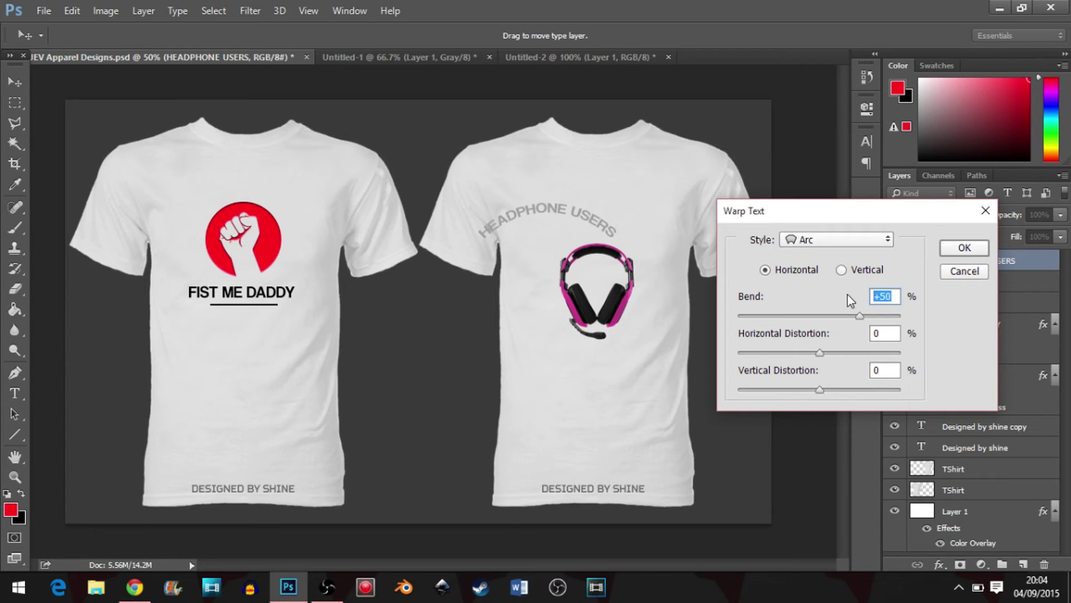
{"action": "type", "text": "+17"}
{"action": "key", "text": "BackSpace"}
{"action": "key", "text": "BackSpace"}
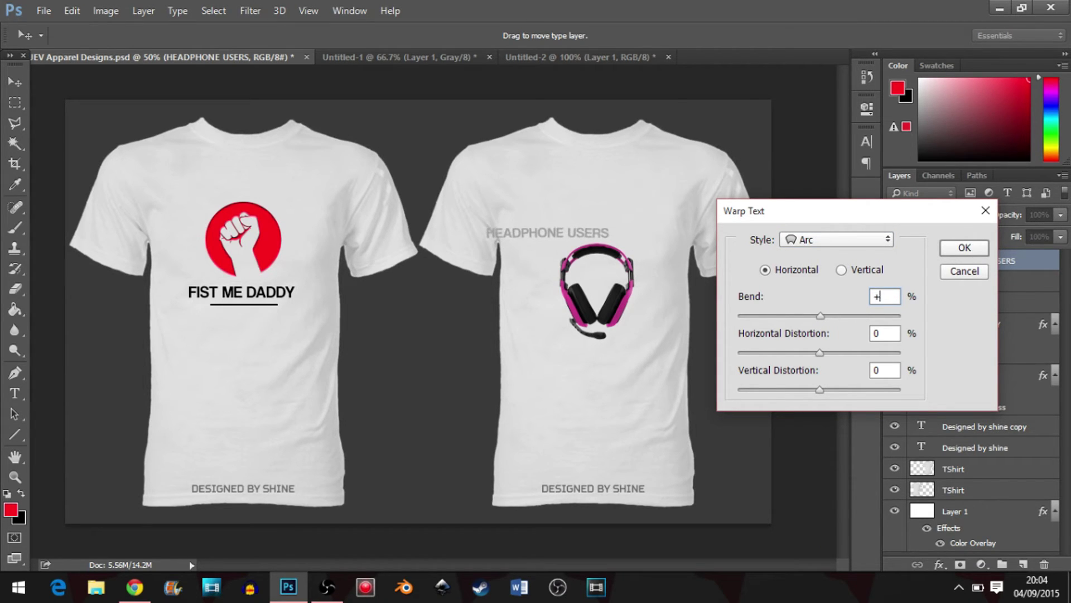
{"action": "type", "text": "25"}
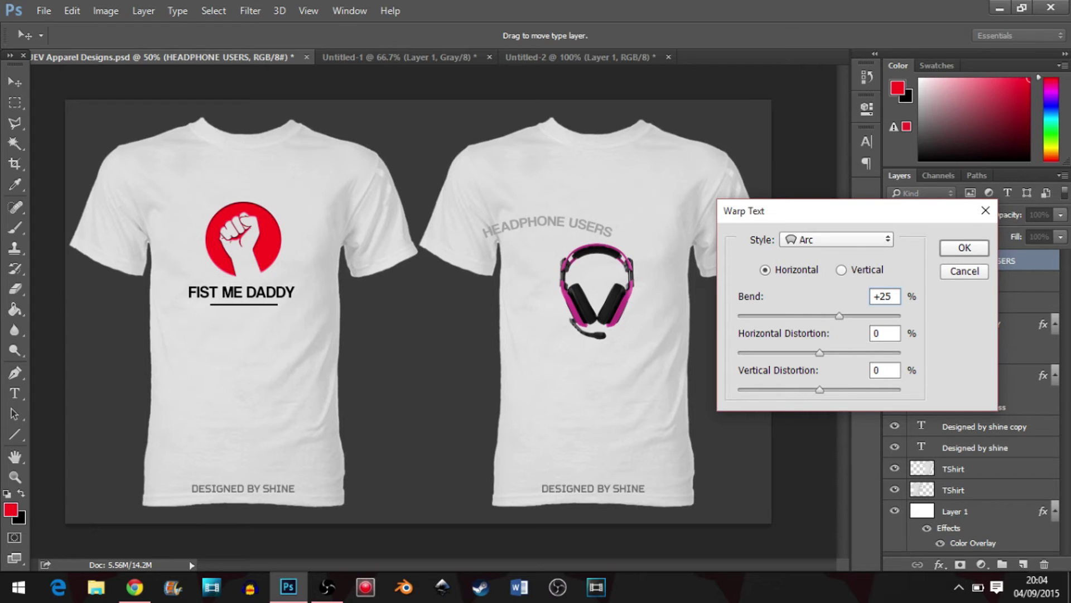
{"action": "key", "text": "Return"}
- Move the arched text so it sits centered just above the headset
{"action": "key", "text": "v"}
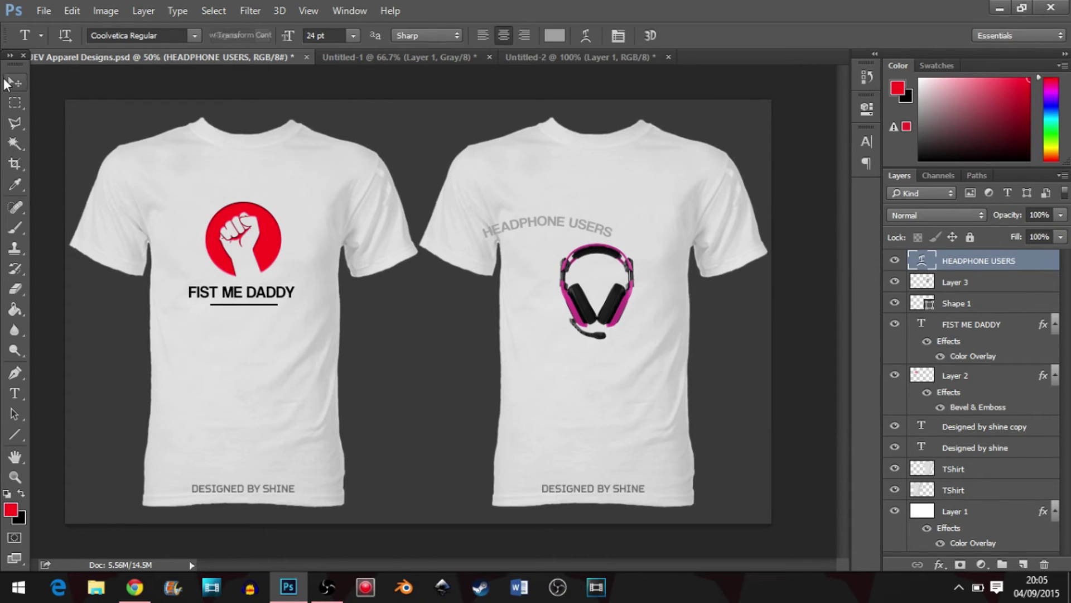
{"action": "left_click_drag", "start_coordinate": [702, 235], "coordinate": [748, 241]}
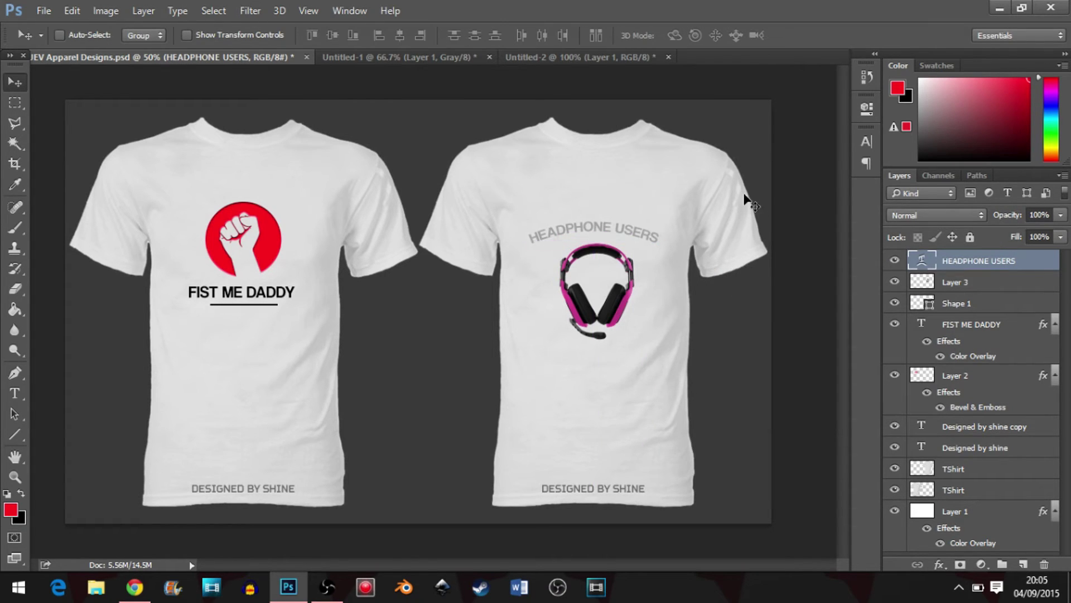
{"action": "left_click_drag", "start_coordinate": [744, 195], "coordinate": [746, 203]}
- Add the text "BEWARE!" below the headset on the right shirt
{"action": "left_click", "coordinate": [15, 393]}
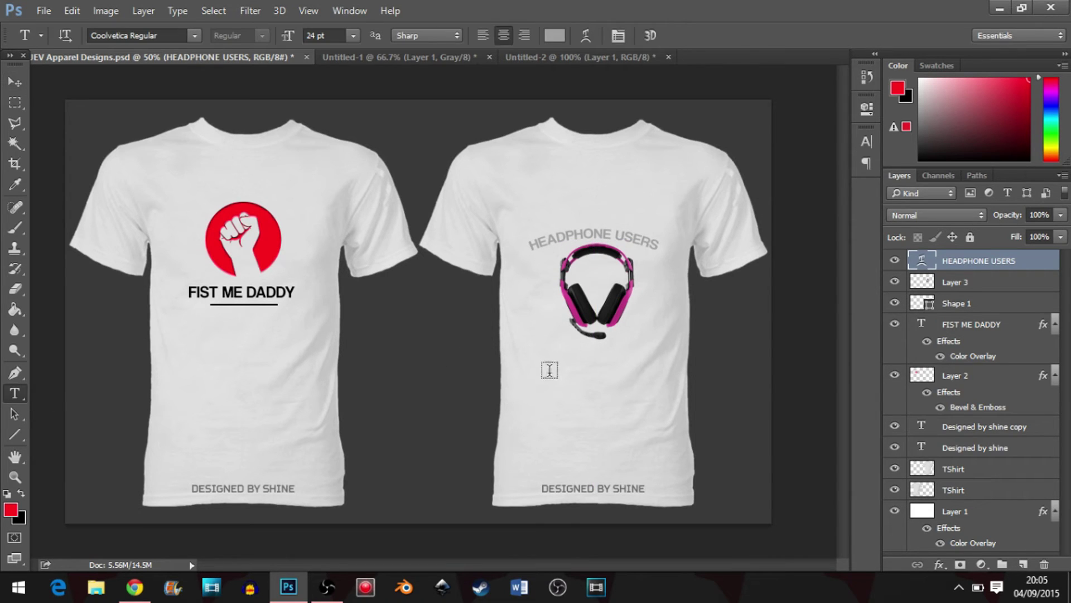
{"action": "left_click", "coordinate": [557, 379]}
{"action": "type", "text": "BEWAR"}
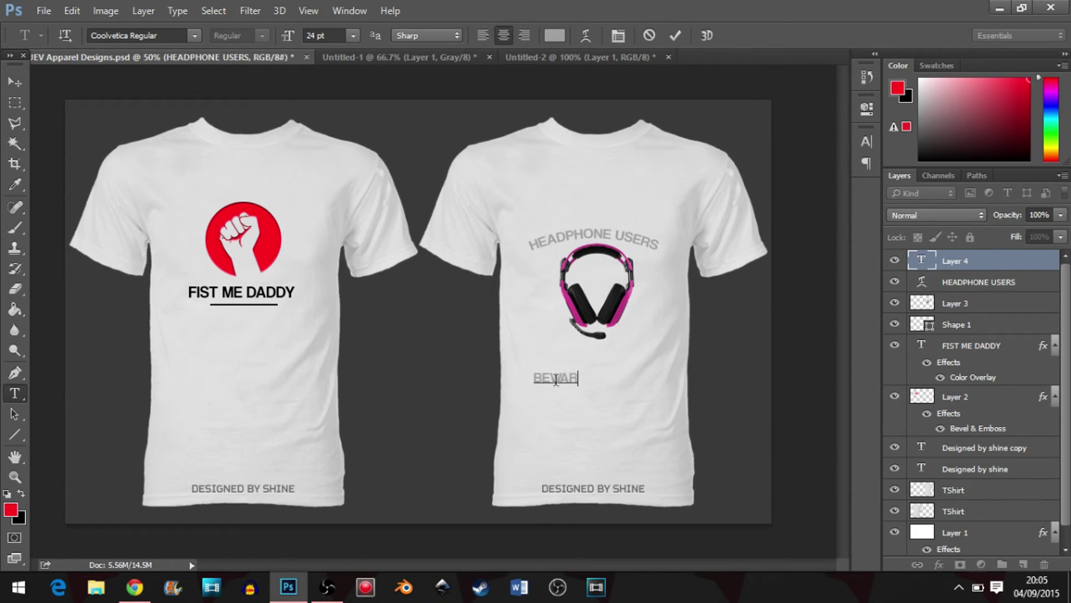
{"action": "type", "text": "E!"}
- Set the "BEWARE!" font size to 40 pt and center the text directly beneath the headset
{"action": "left_click_drag", "start_coordinate": [529, 378], "coordinate": [584, 378]}
{"action": "left_click", "coordinate": [323, 35]}
{"action": "type", "text": "40"}
{"action": "key", "text": "Return"}
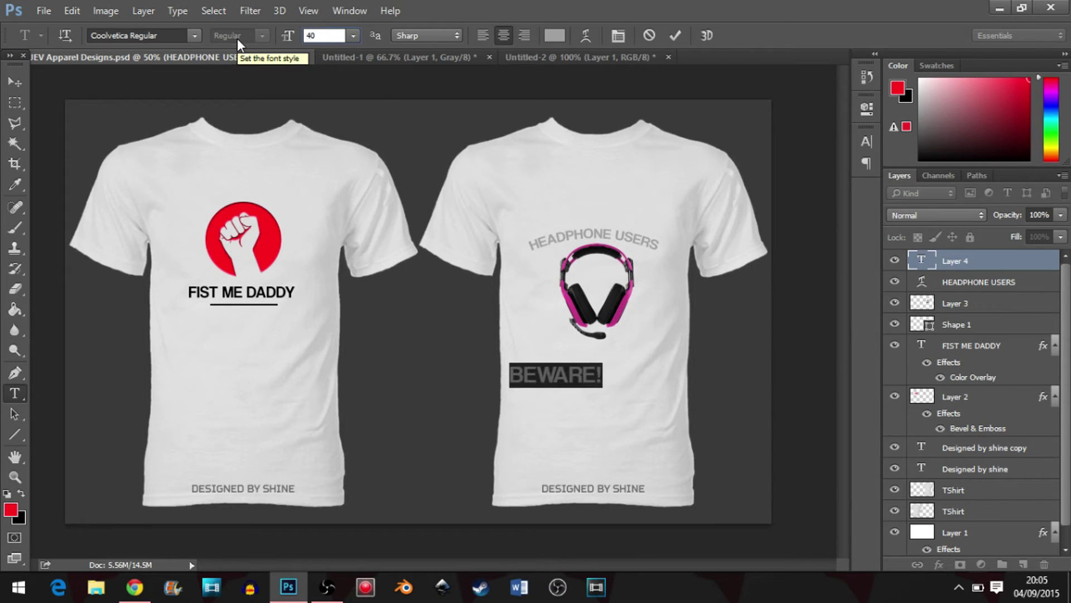
{"action": "left_click", "coordinate": [15, 82]}
{"action": "left_click_drag", "start_coordinate": [511, 317], "coordinate": [553, 297]}
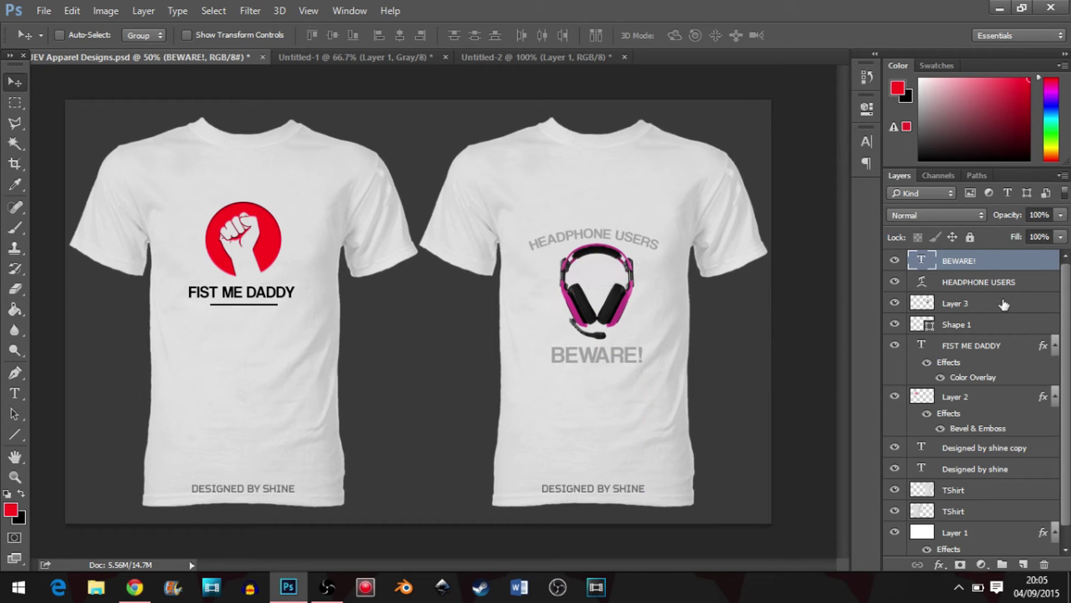
- Apply a linear Gradient Overlay from red to dark red (4a0000) to the "BEWARE!" text layer
{"action": "double_click", "coordinate": [1037, 261]}
{"action": "left_click", "coordinate": [424, 293]}
{"action": "left_click", "coordinate": [608, 177]}
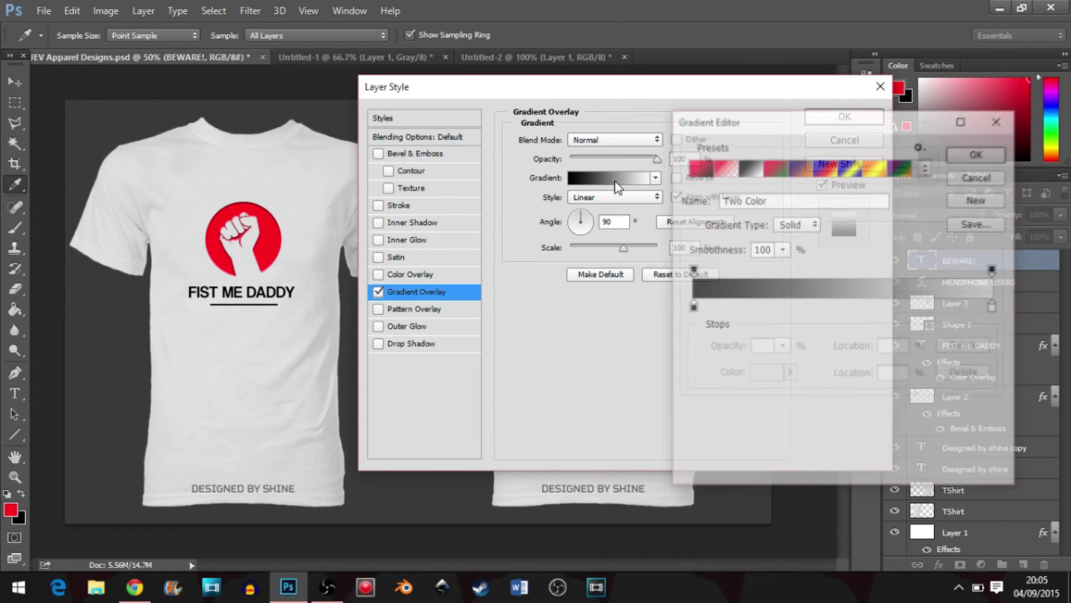
{"action": "double_click", "coordinate": [995, 308]}
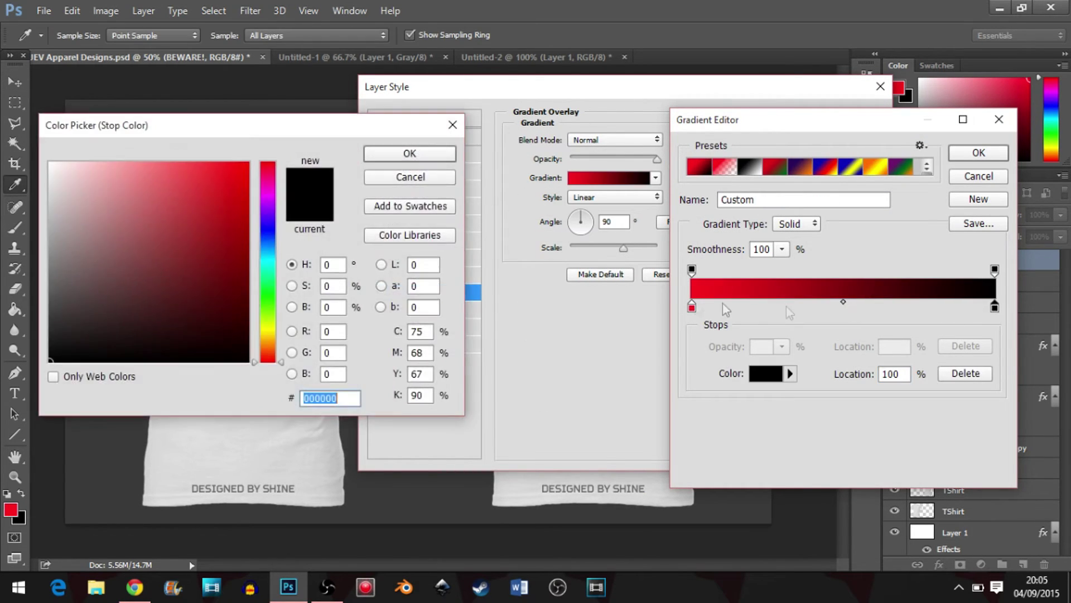
{"action": "type", "text": "4a0000"}
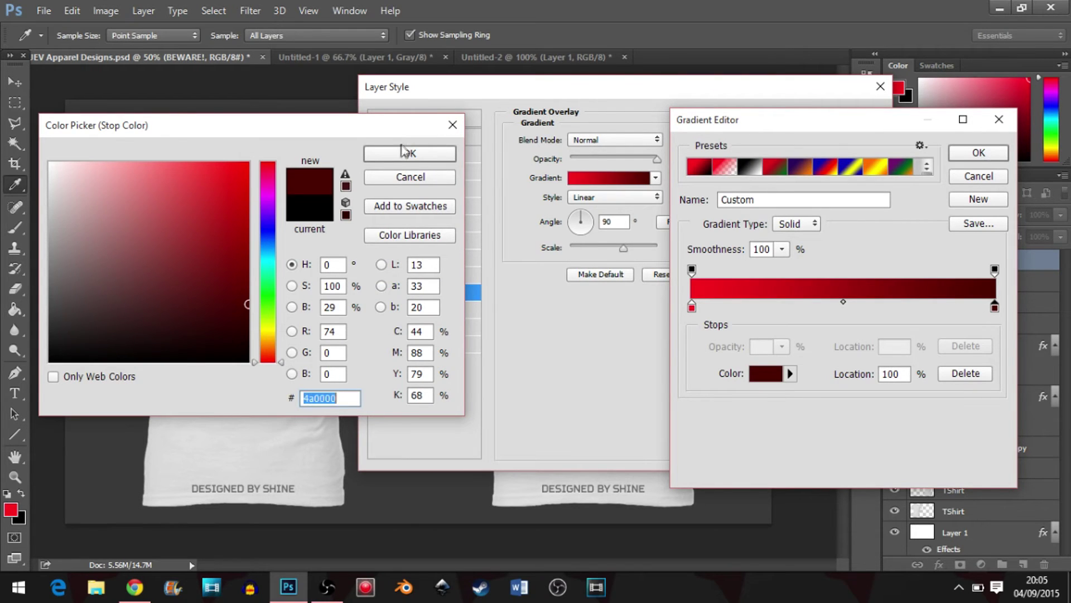
{"action": "key", "text": "Return"}
{"action": "left_click", "coordinate": [979, 152]}
{"action": "left_click", "coordinate": [825, 119]}
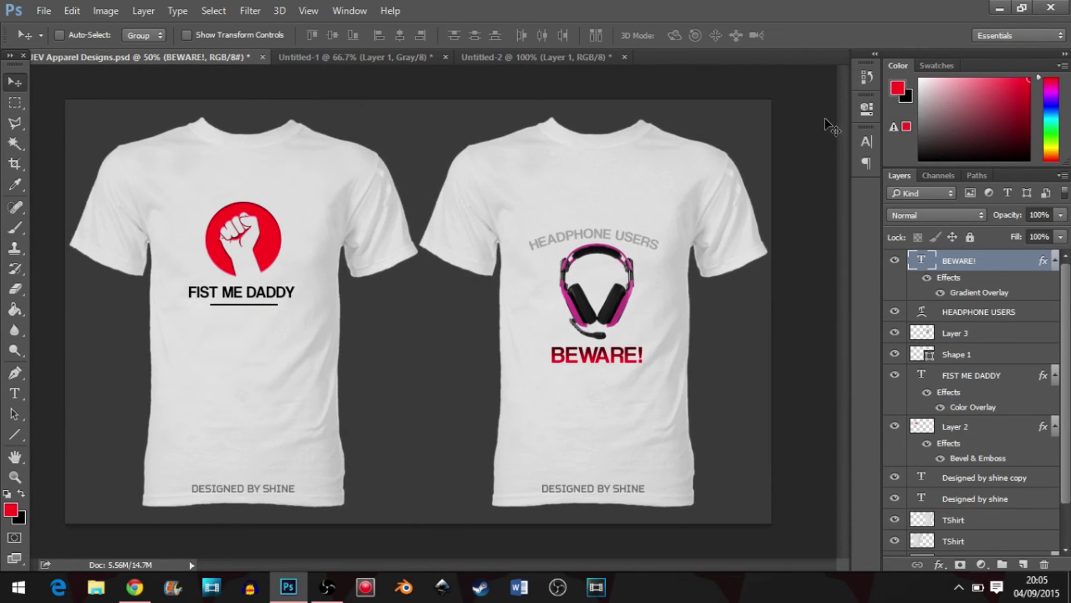
- Add a black Outer Glow with Normal blend mode to the "BEWARE!" text layer
{"action": "double_click", "coordinate": [966, 284]}
{"action": "left_click", "coordinate": [410, 326]}
{"action": "left_click", "coordinate": [617, 141]}
{"action": "left_click", "coordinate": [593, 139]}
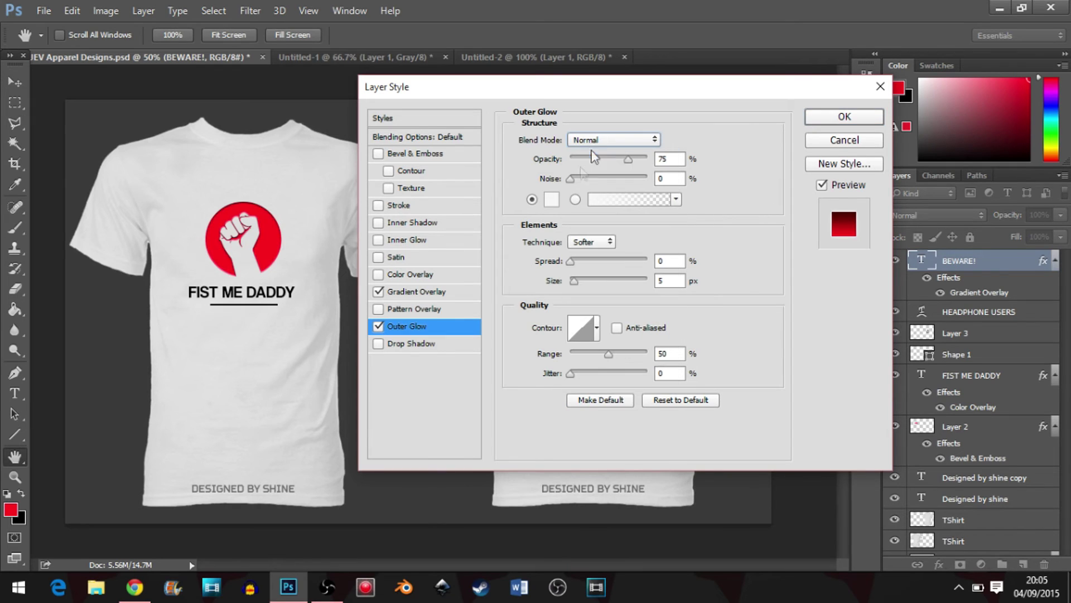
{"action": "left_click", "coordinate": [551, 199]}
{"action": "left_click_drag", "start_coordinate": [98, 308], "coordinate": [50, 360]}
{"action": "left_click", "coordinate": [408, 153]}
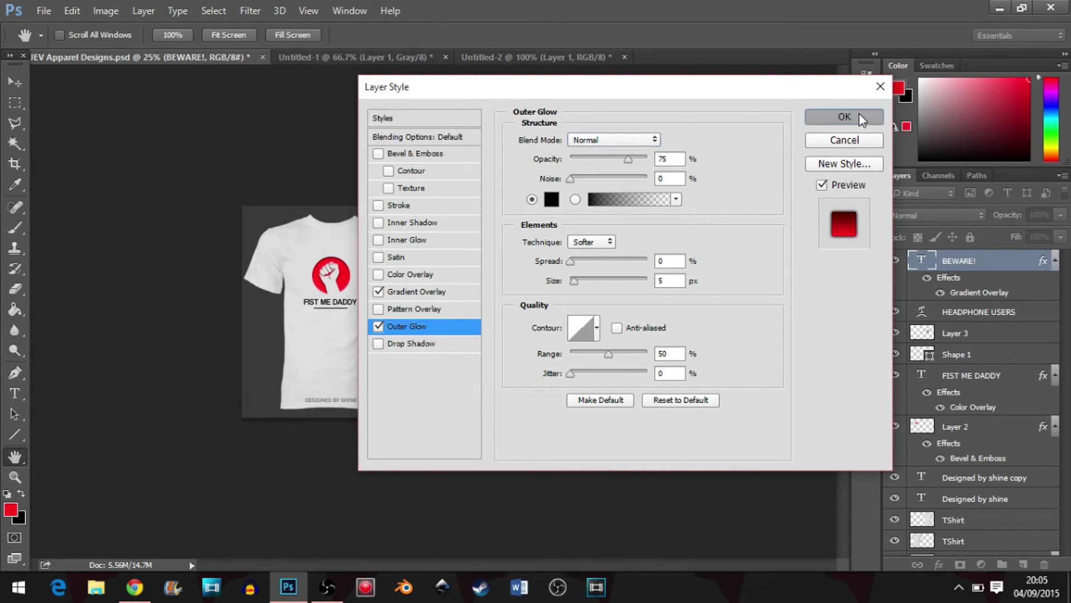
{"action": "left_click", "coordinate": [844, 116]}
{"action": "key", "text": "ctrl+plus"}
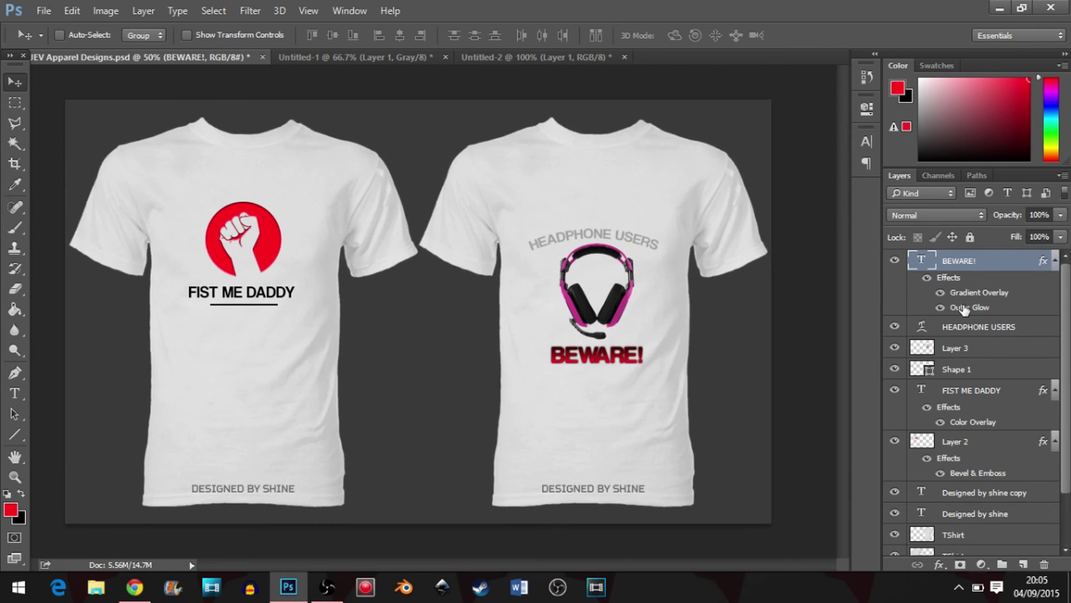
- Adjust the "BEWARE!" Outer Glow to a size of 7 px, a range of 77% and an opacity of about 45%
{"action": "double_click", "coordinate": [964, 308]}
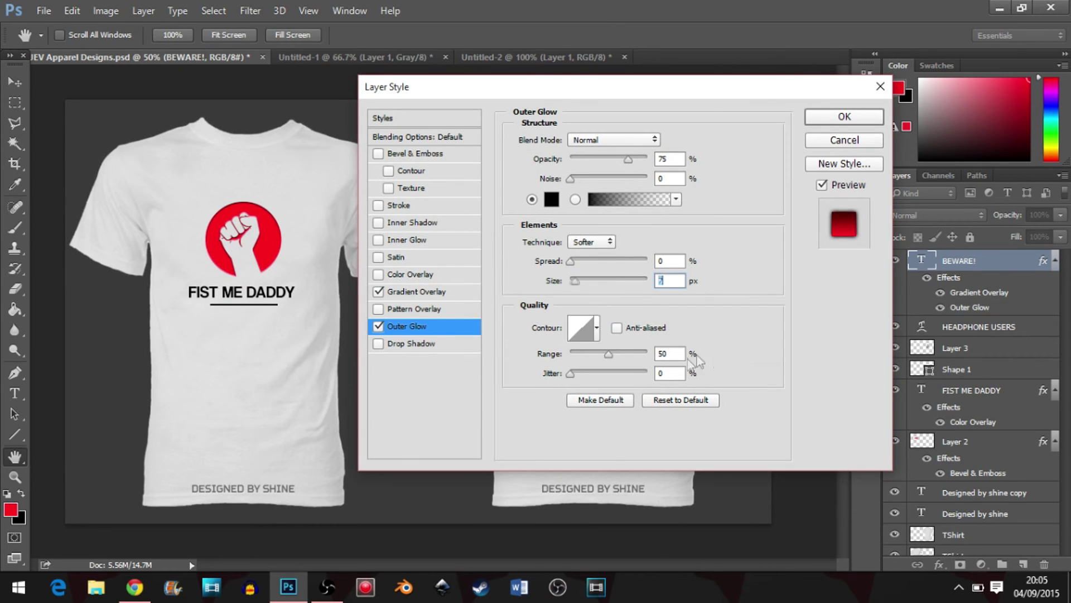
{"action": "left_click", "coordinate": [831, 117]}
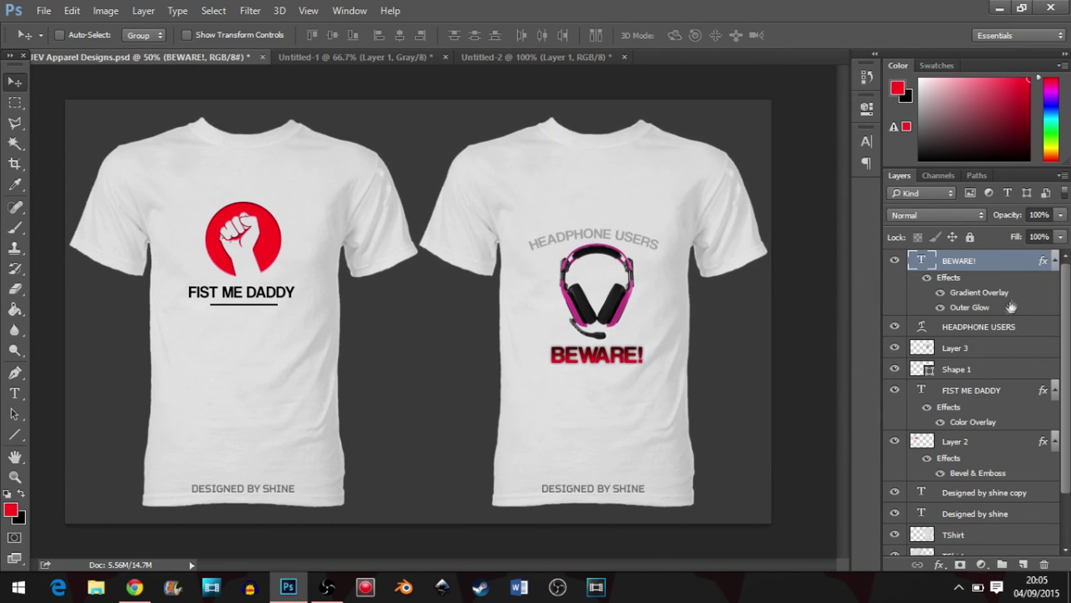
{"action": "double_click", "coordinate": [967, 307]}
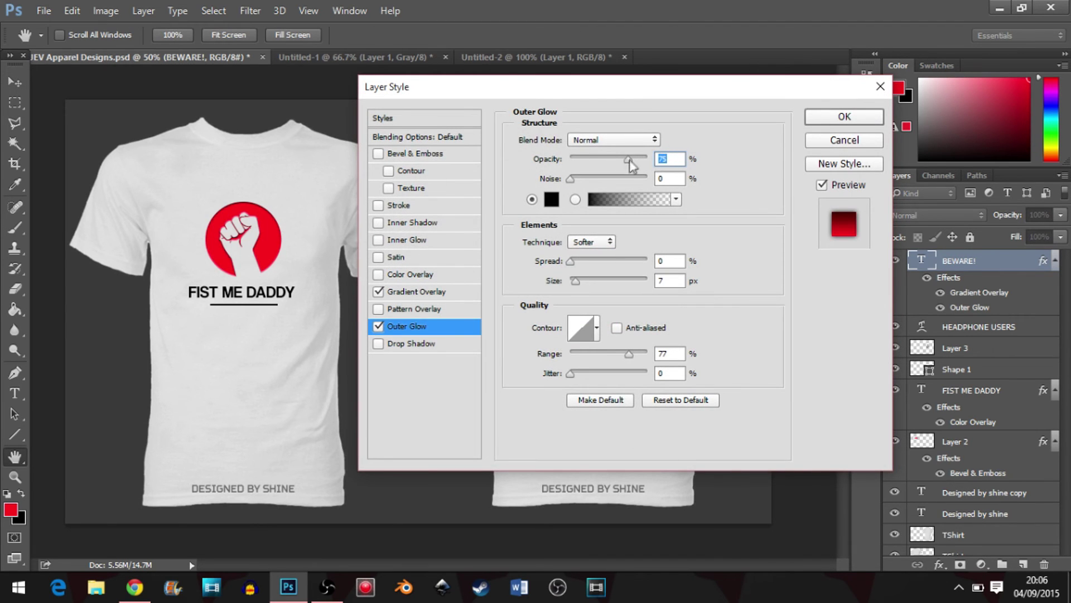
{"action": "left_click_drag", "start_coordinate": [629, 159], "coordinate": [605, 160]}
{"action": "left_click_drag", "start_coordinate": [644, 91], "coordinate": [246, 114]}
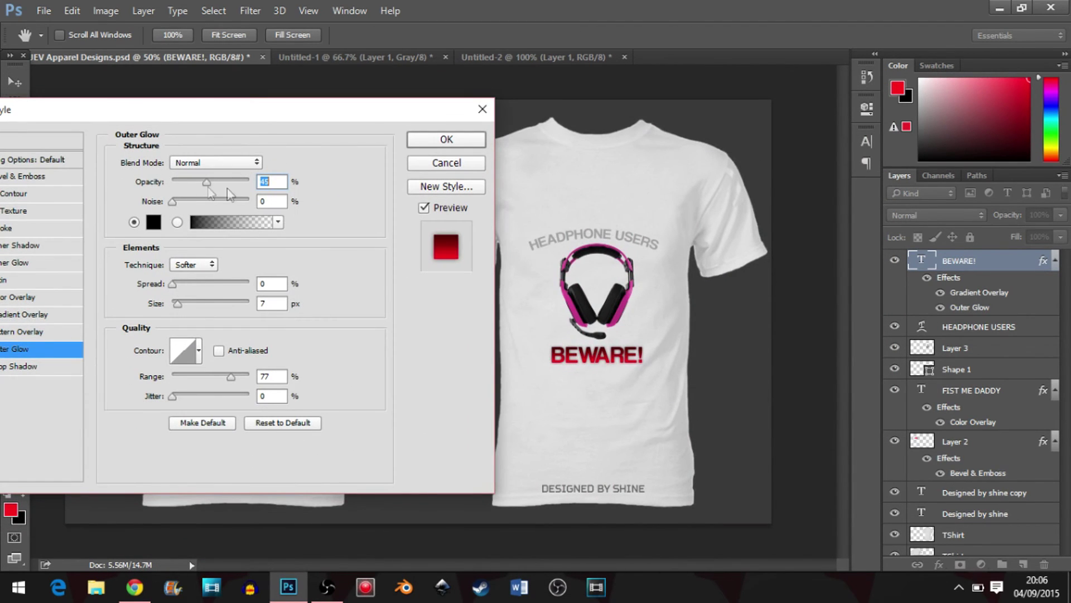
{"action": "key", "text": "Return"}
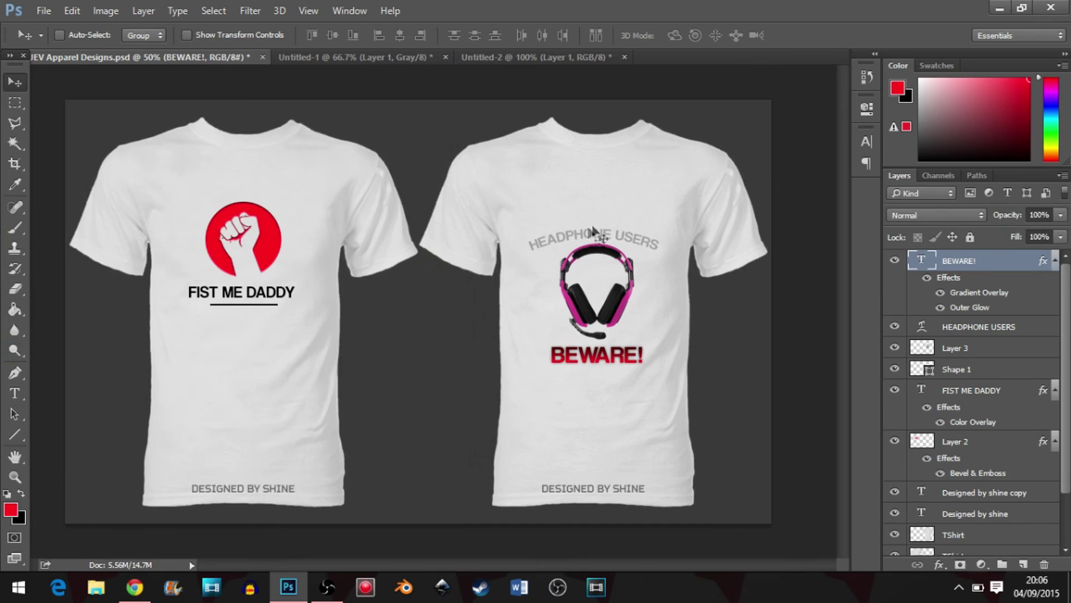
- Apply a black (000000) Color Overlay to the "HEADPHONE USERS" text layer
{"action": "double_click", "coordinate": [1029, 330]}
{"action": "left_click", "coordinate": [348, 246]}
{"action": "left_click", "coordinate": [588, 117]}
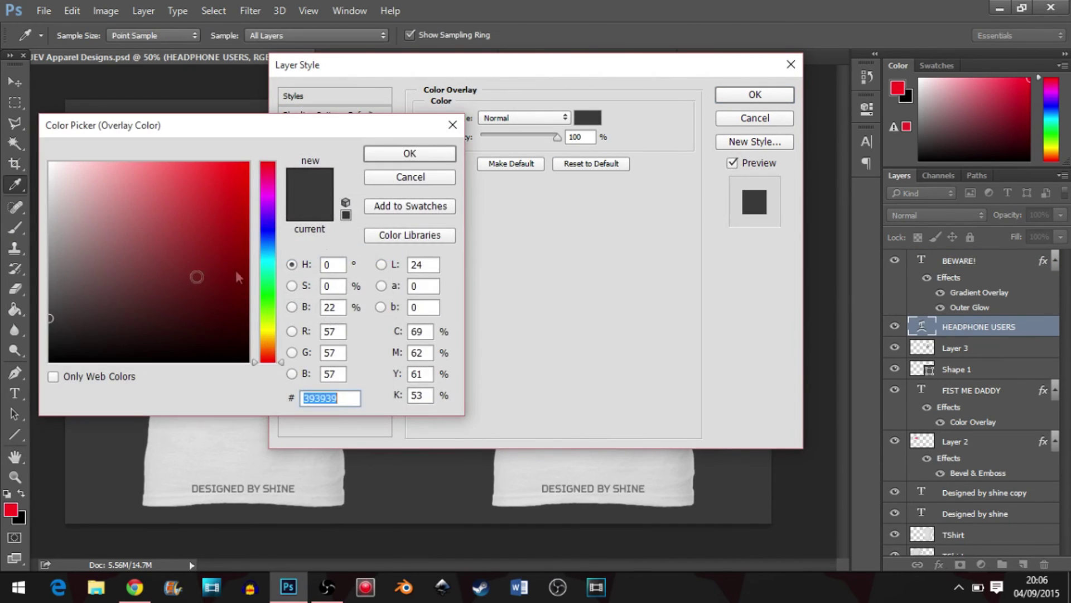
{"action": "type", "text": "000000"}
{"action": "key", "text": "Return"}
{"action": "key", "text": "Return"}
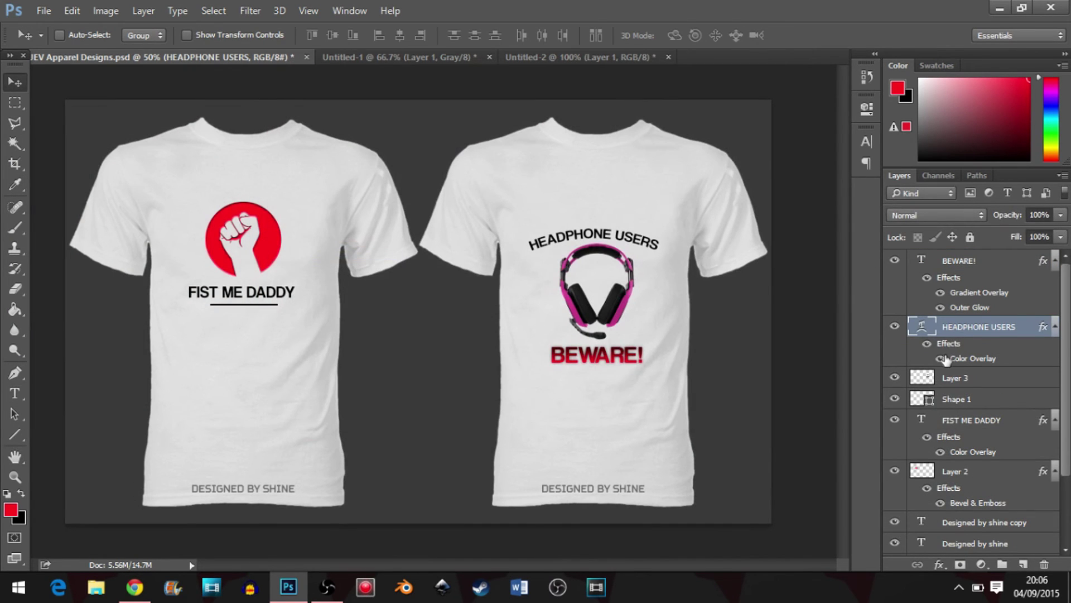
- Apply the Ink Outlines filter to the headset layer with stroke length 1, dark intensity 0 and light intensity 0
{"action": "left_click", "coordinate": [955, 378]}
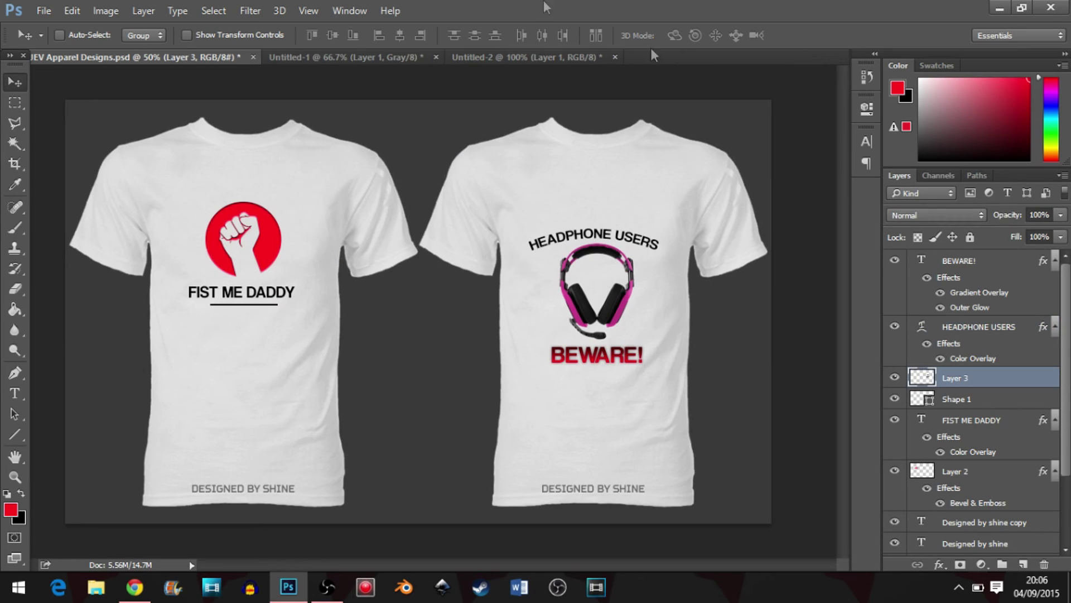
{"action": "left_click", "coordinate": [254, 13]}
{"action": "left_click", "coordinate": [278, 72]}
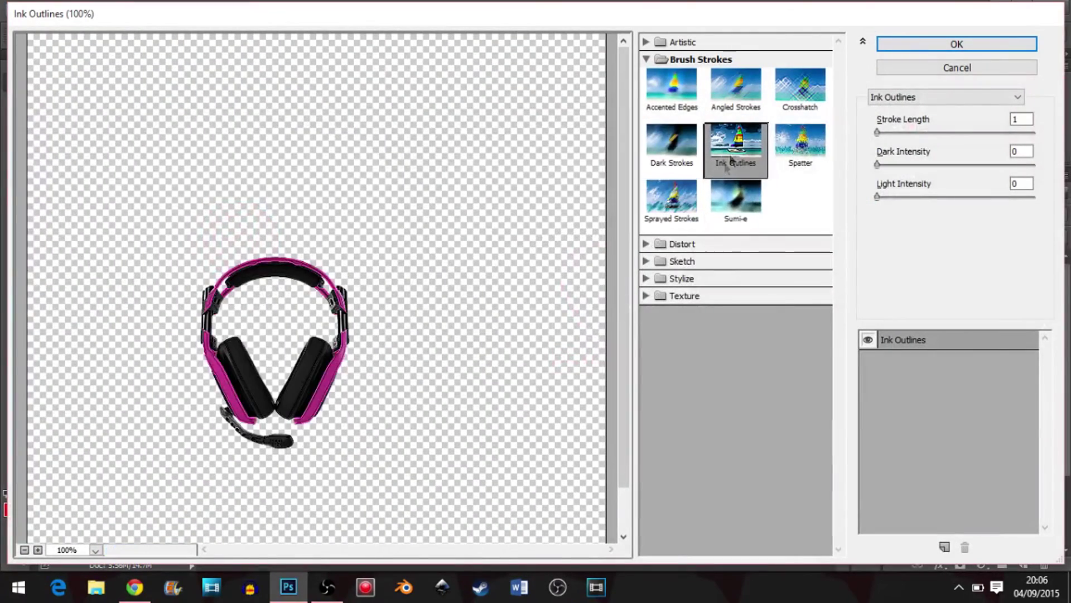
{"action": "left_click", "coordinate": [953, 48]}
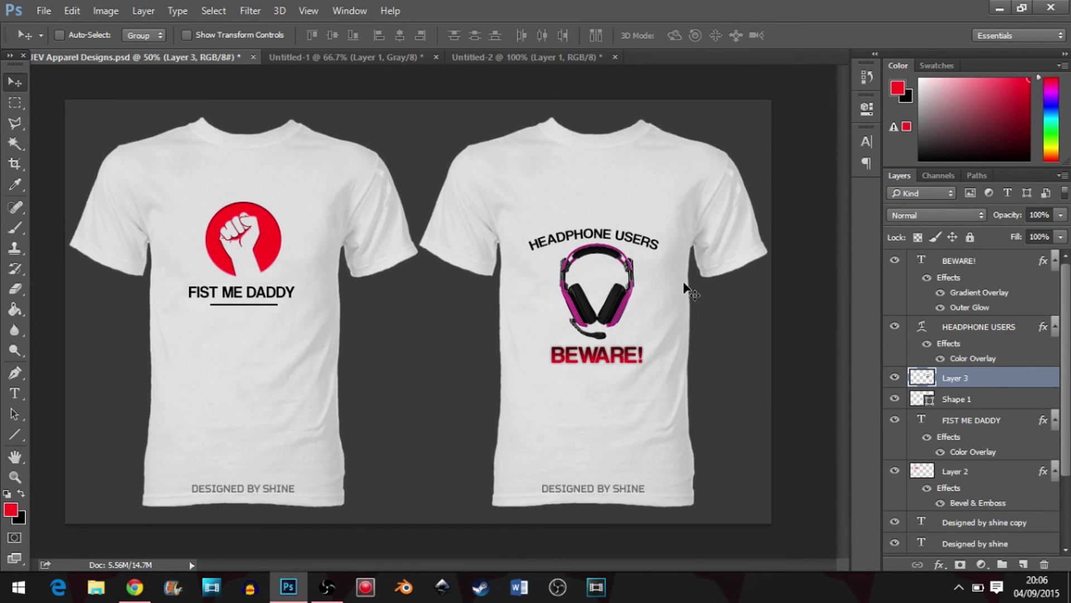
- Move the "BEWARE!", "HEADPHONE USERS" and headset layers up together to the second shirt's chest and scale them down slightly
{"action": "left_click", "coordinate": [992, 283]}
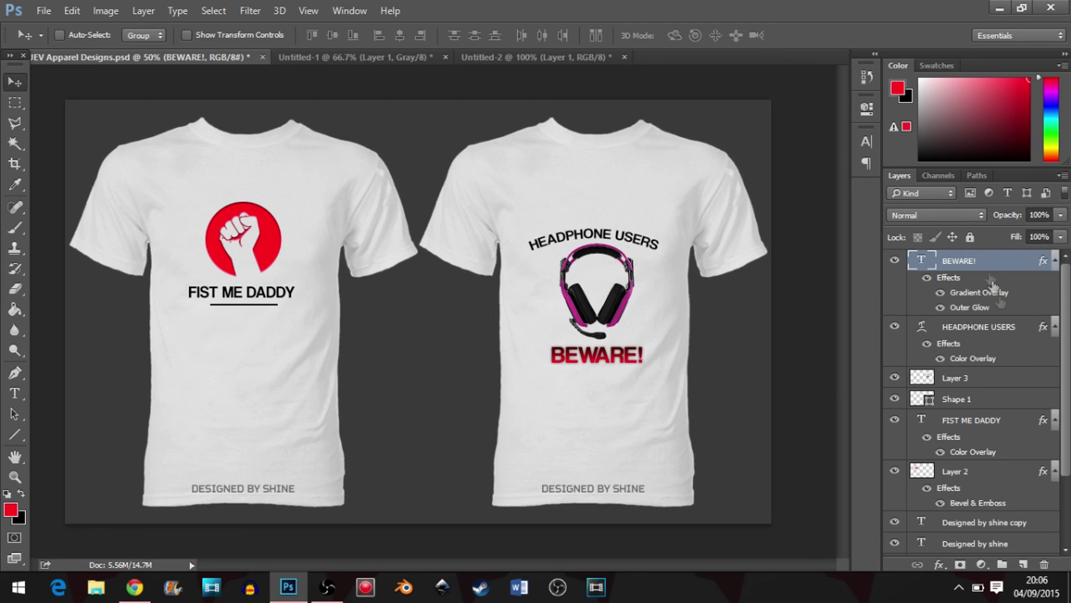
{"action": "left_click", "coordinate": [985, 337], "text": "ctrl"}
{"action": "left_click", "coordinate": [976, 385], "text": "ctrl"}
{"action": "left_click_drag", "start_coordinate": [664, 386], "coordinate": [621, 294]}
{"action": "key", "text": "ctrl+t"}
{"action": "key", "text": "Return"}
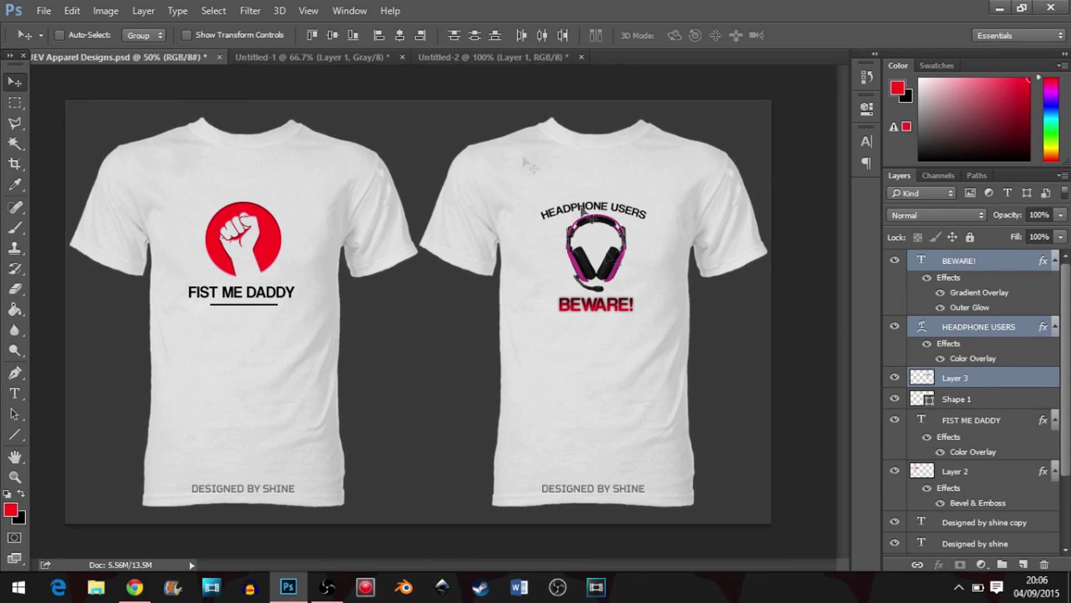
- Save the two-shirt mockup document
{"action": "key", "text": "ctrl+s"}
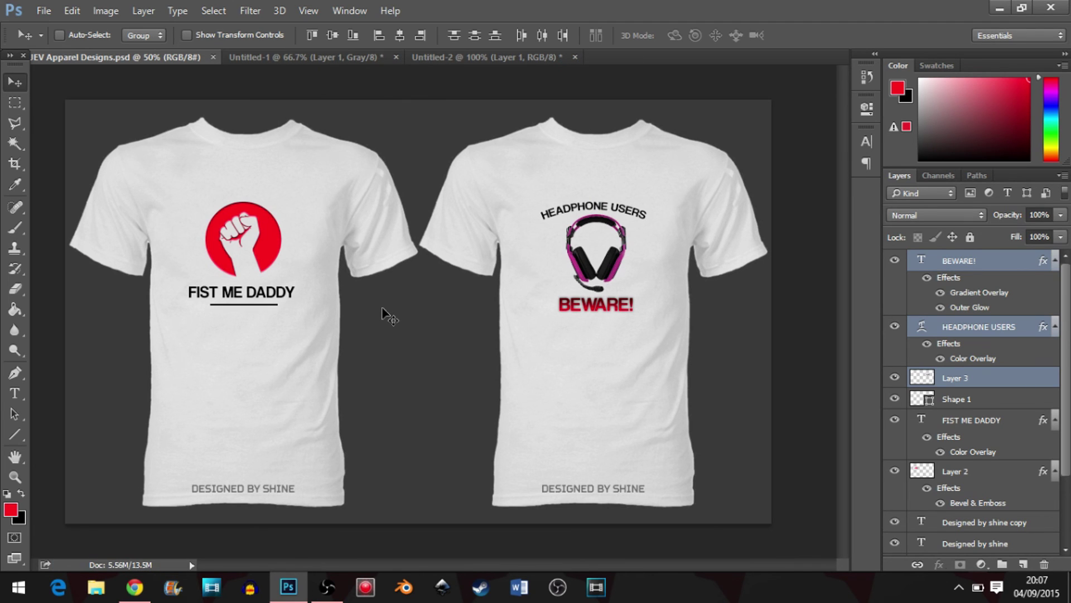
{"action": "left_click", "coordinate": [43, 11]}
{"action": "left_click", "coordinate": [366, 587]}
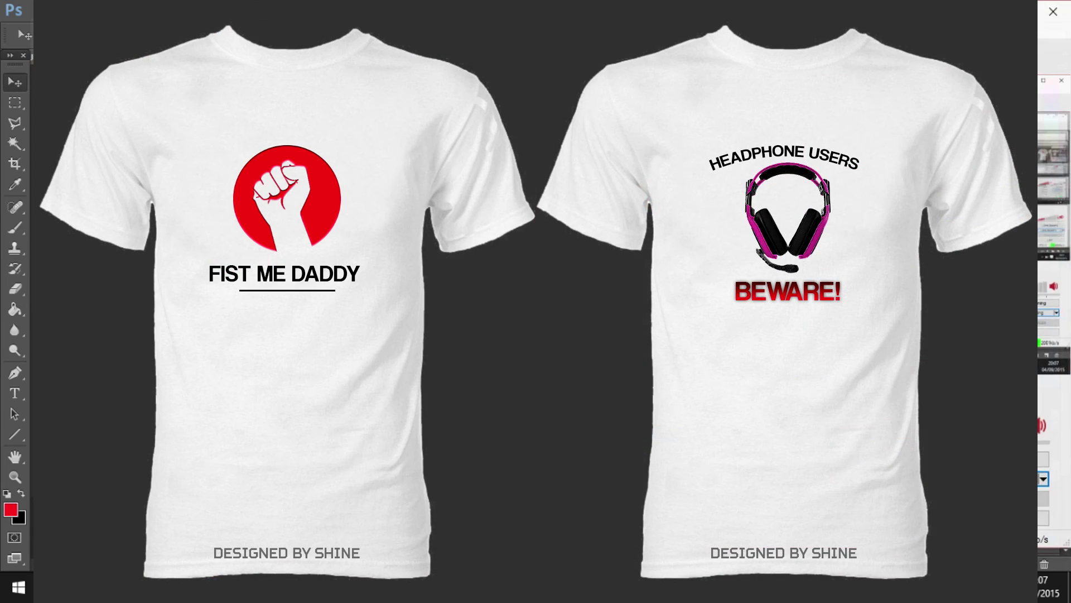